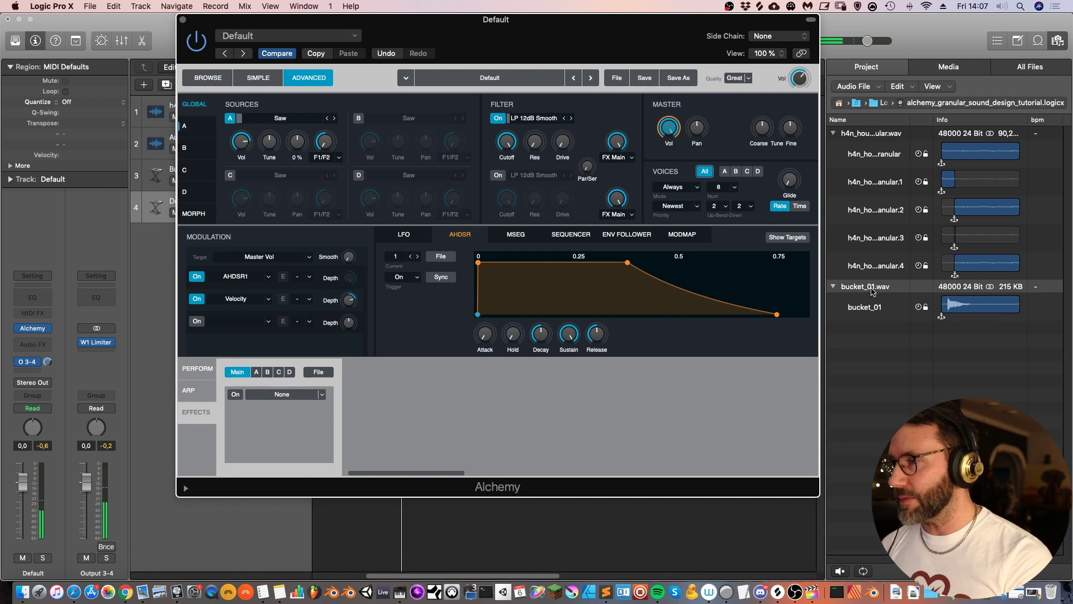
- Load bucket_01.wav from the project audio into source A and set its Position to about 10%
left_click_drag(873, 289, 265, 145)
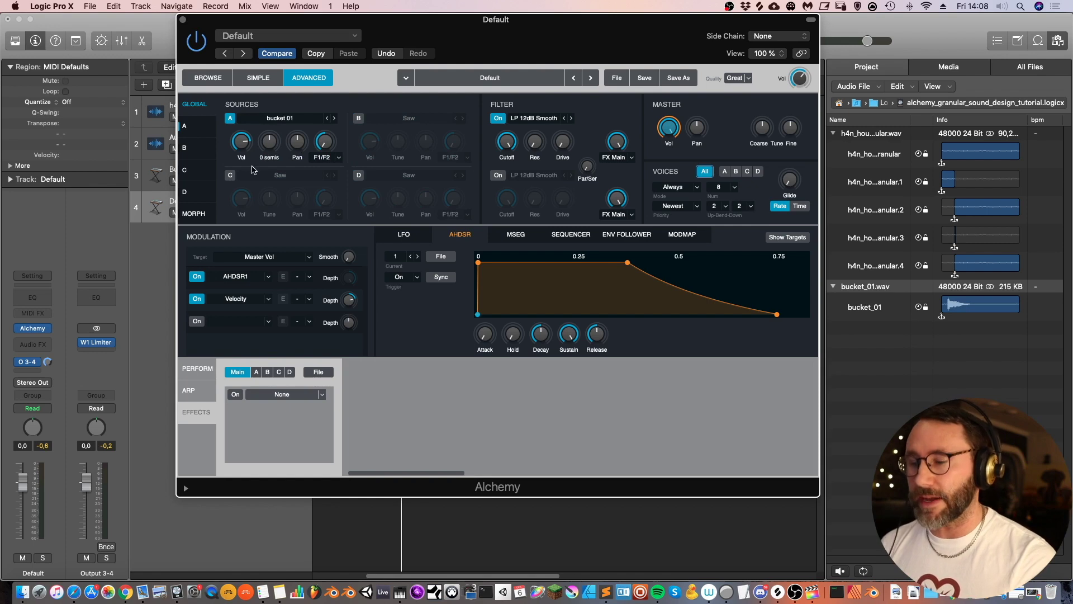
left_click(256, 118)
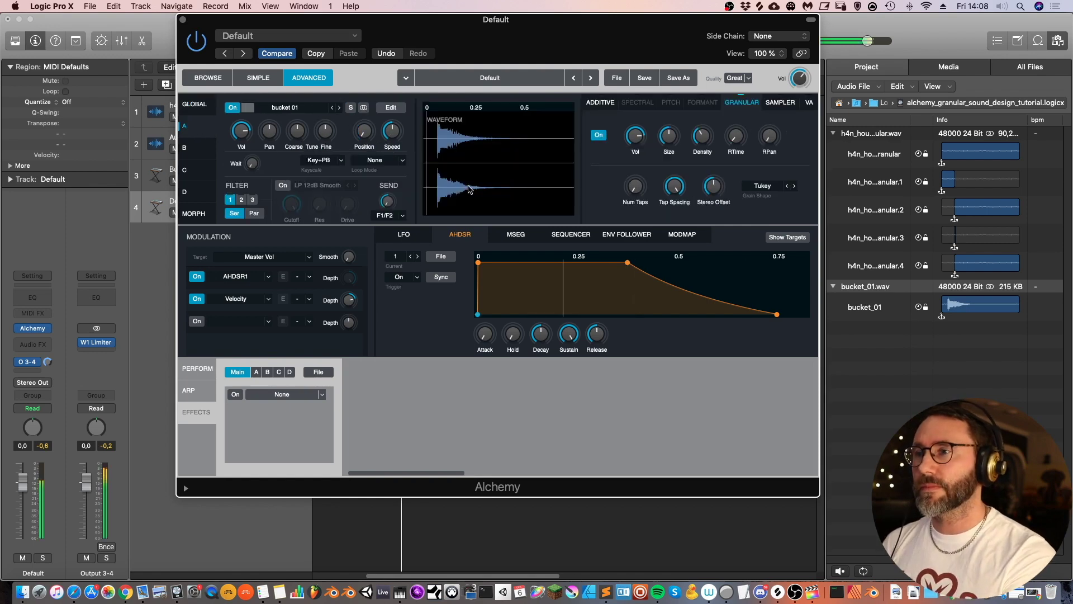
left_click(366, 129)
left_click_drag(367, 127, 368, 123)
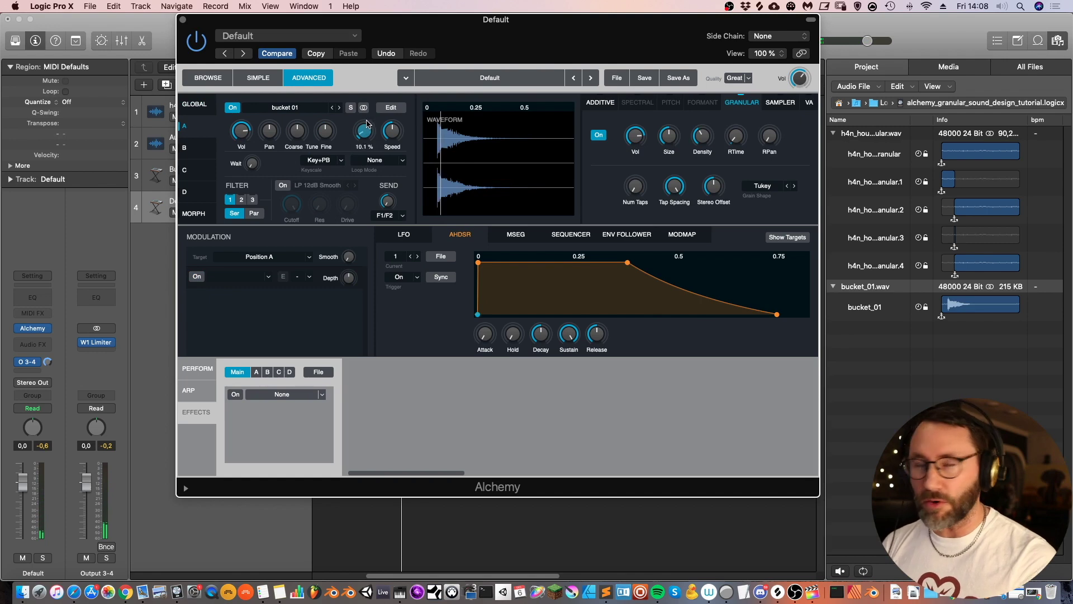
- Turn source A's Speed all the way down and fine-tune its Position just past the start of the bucket sound
left_click(394, 133)
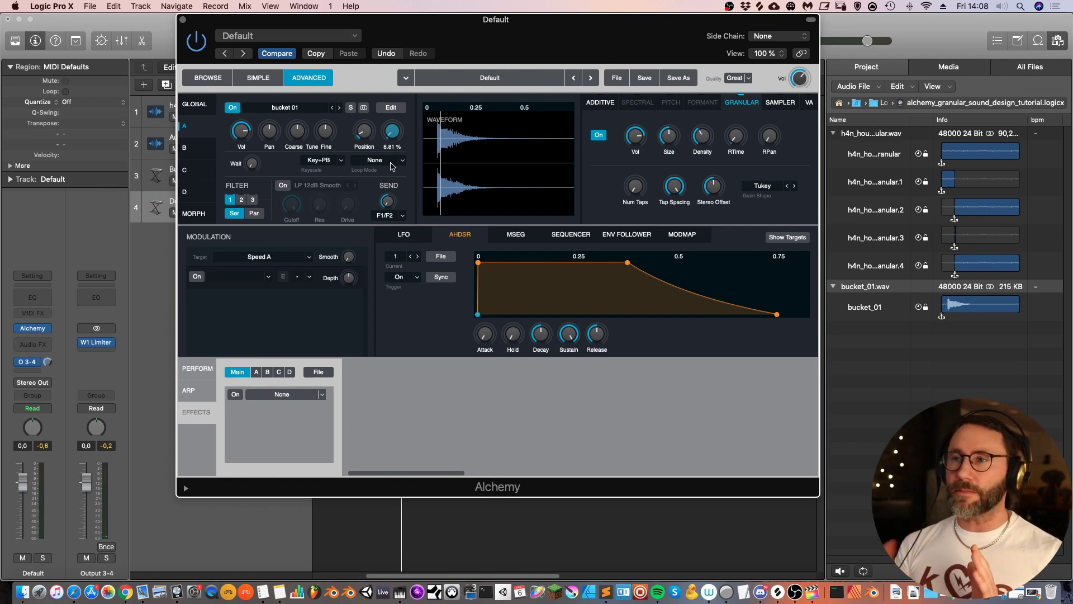
left_click(393, 162)
left_click(391, 134)
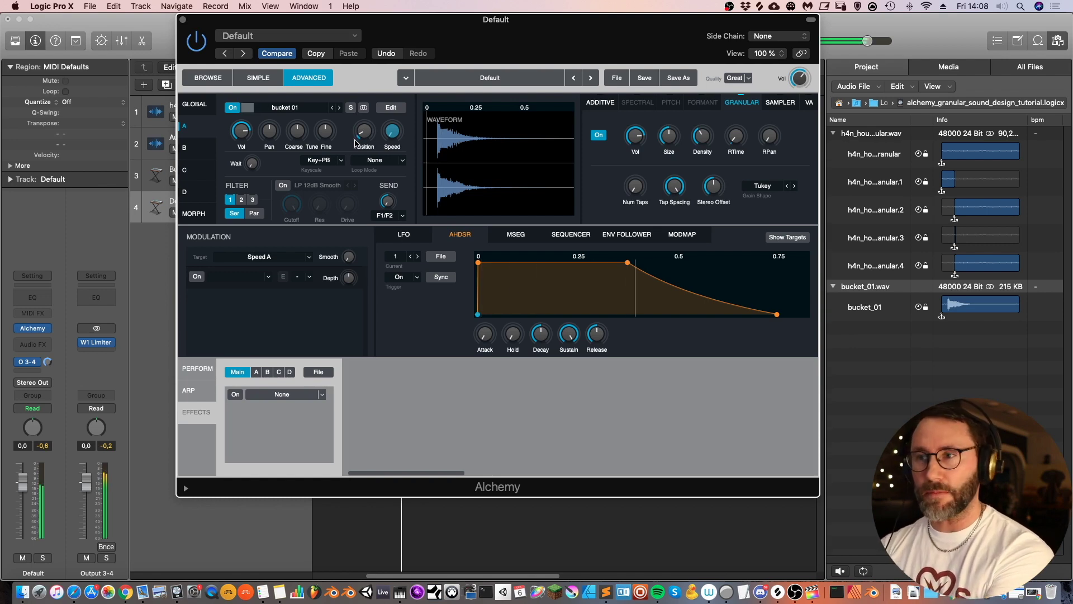
left_click_drag(363, 135, 367, 123)
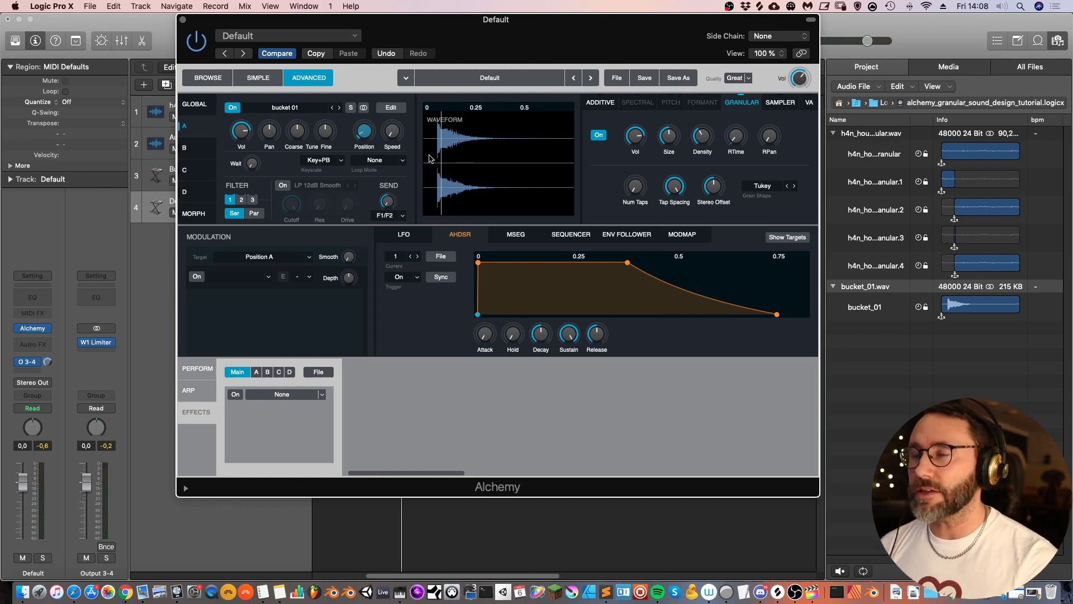
- Add MSEG1 as a modulator of source A's Position and give it a small positive depth
right_click(363, 134)
mouse_move(430, 143)
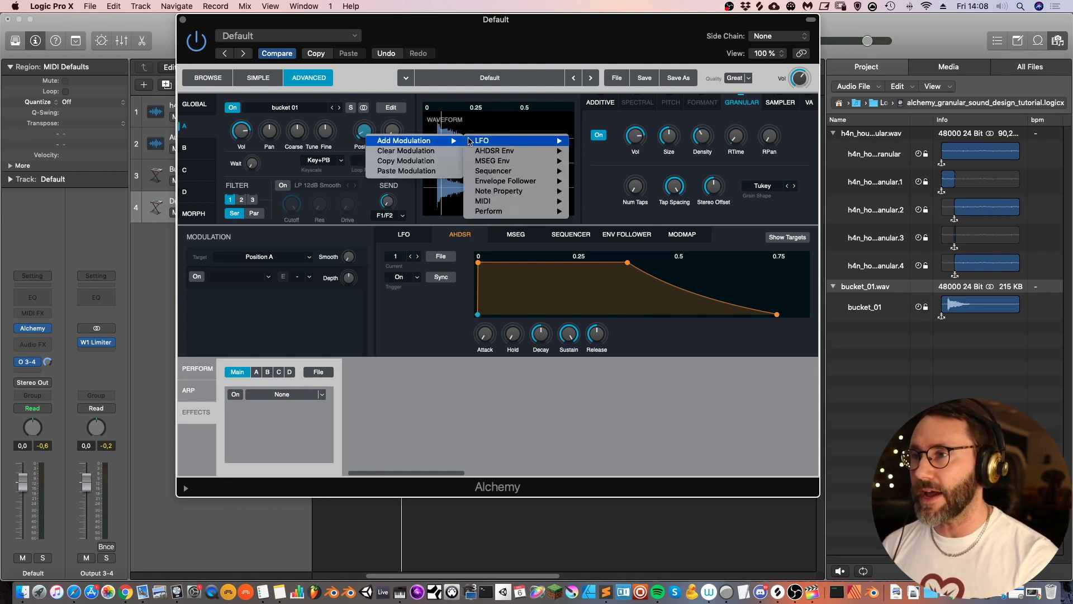
mouse_move(535, 164)
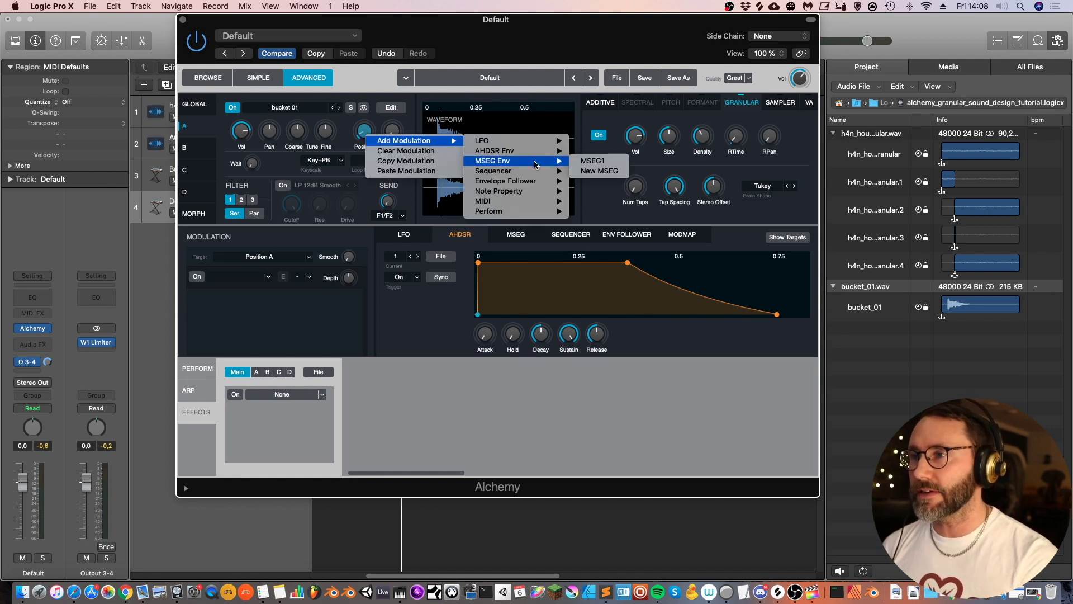
left_click(600, 161)
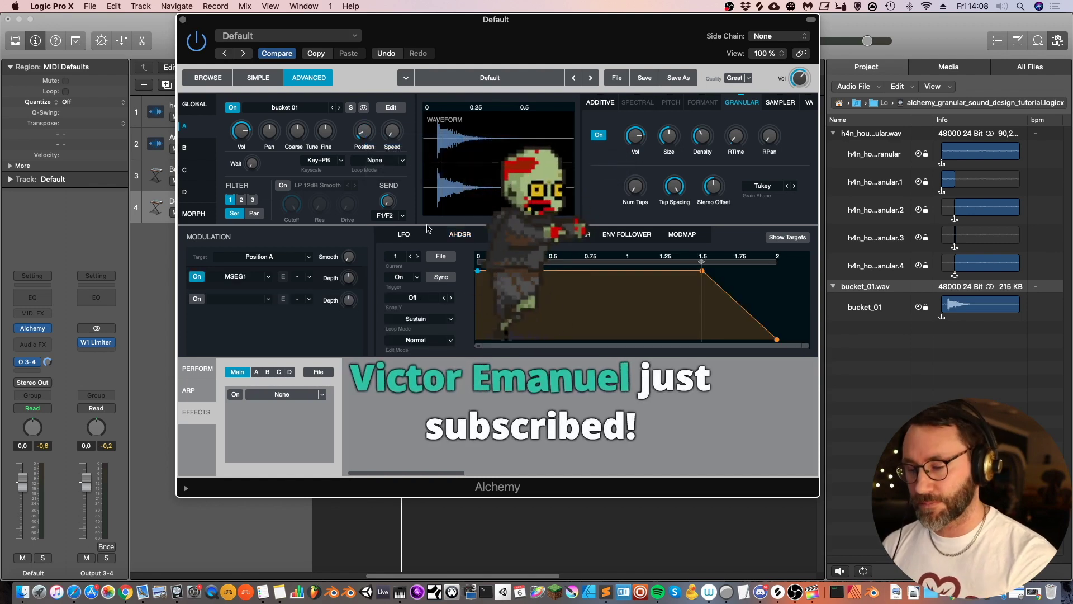
left_click_drag(347, 282, 353, 260)
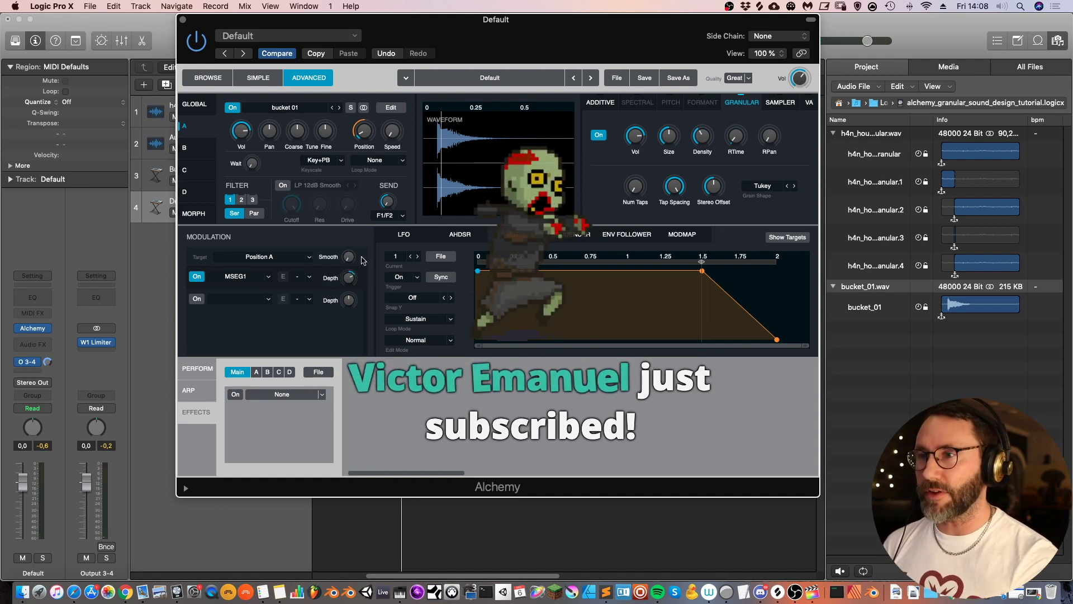
left_click_drag(348, 277, 347, 289)
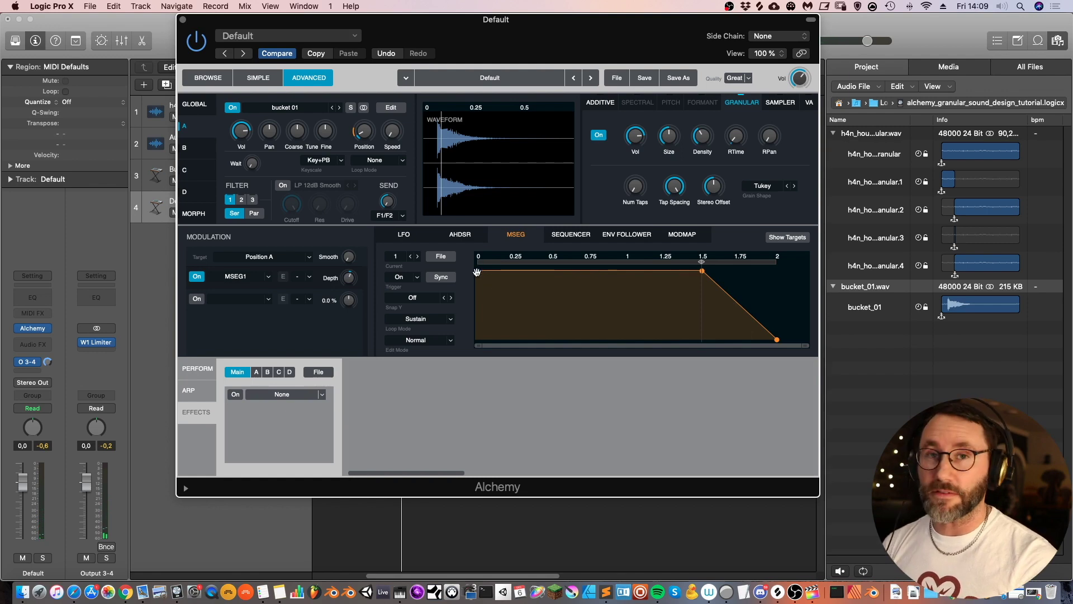
- Reshape the MSEG1 envelope to rise from zero to a mid-height peak, fall to zero at about 3.19 s and end at about 5.25 s
left_click_drag(478, 273, 478, 340)
left_click(582, 307)
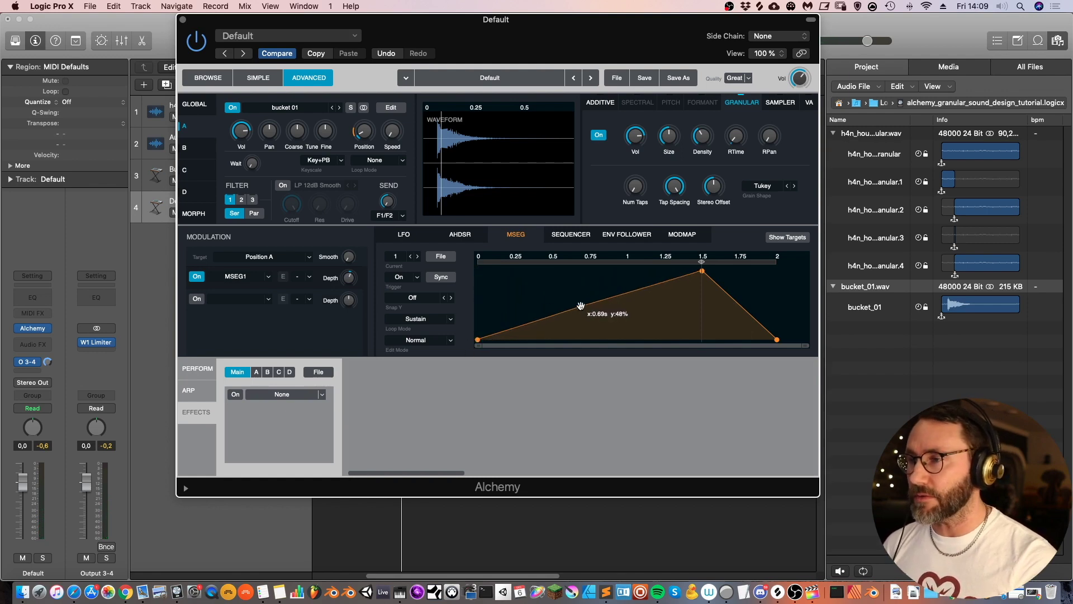
left_click_drag(703, 272, 864, 350)
left_click_drag(777, 339, 857, 353)
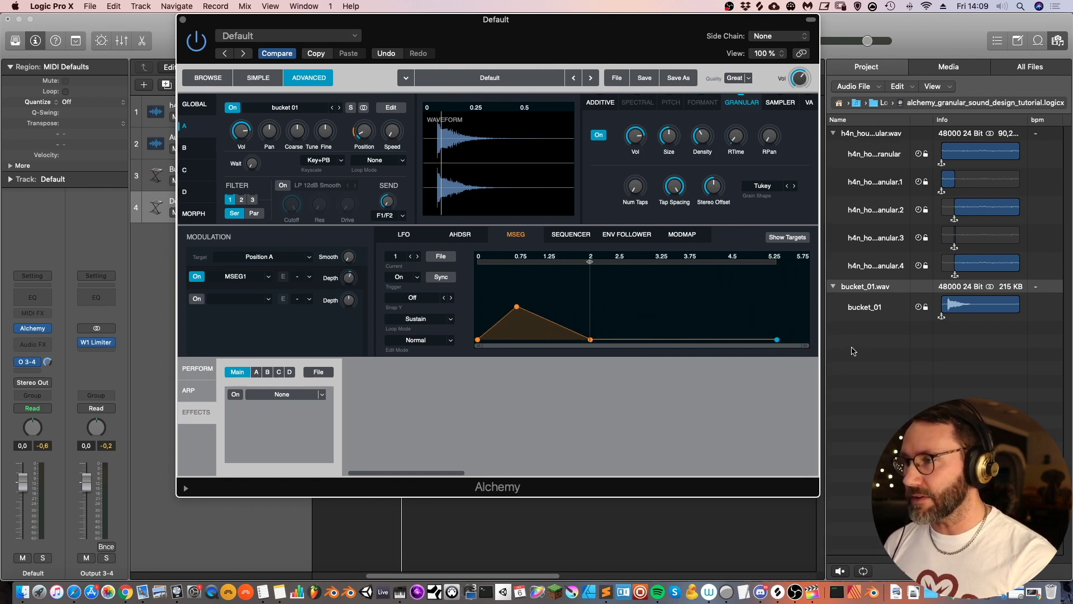
left_click_drag(590, 339, 658, 339)
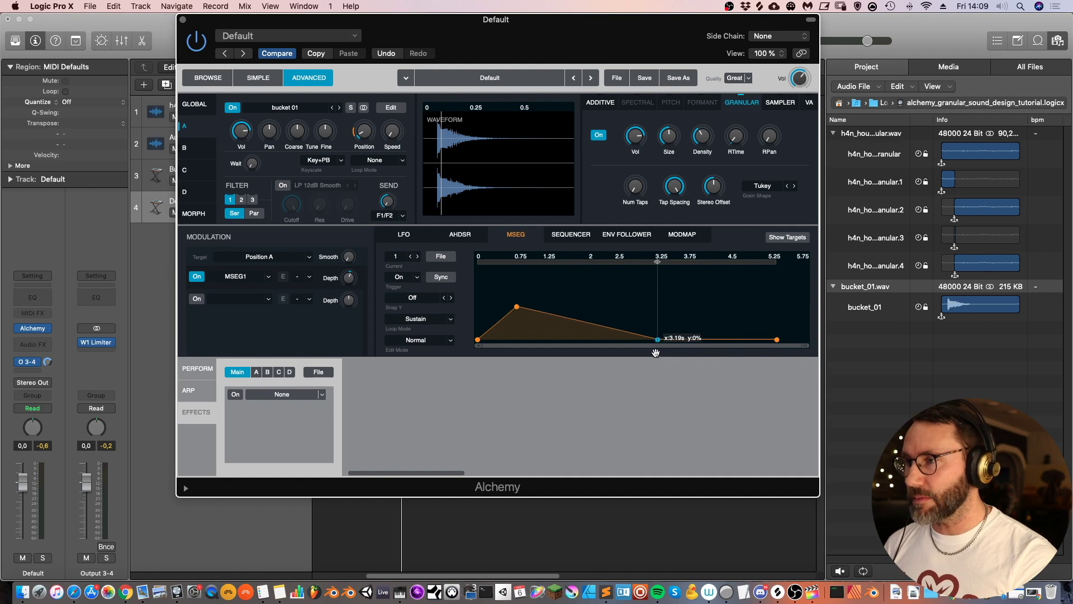
- Refine the MSEG1 envelope by moving its peak past 1 s and pulling the sustain point in to about 2.5 s
left_click_drag(515, 307, 564, 319)
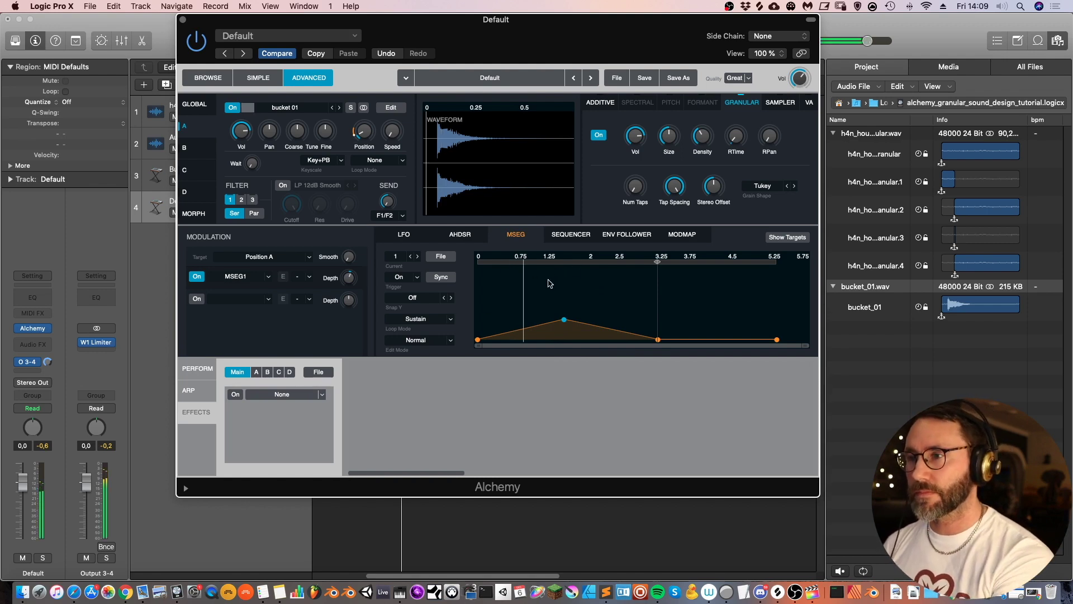
left_click_drag(658, 339, 621, 339)
left_click_drag(564, 319, 543, 309)
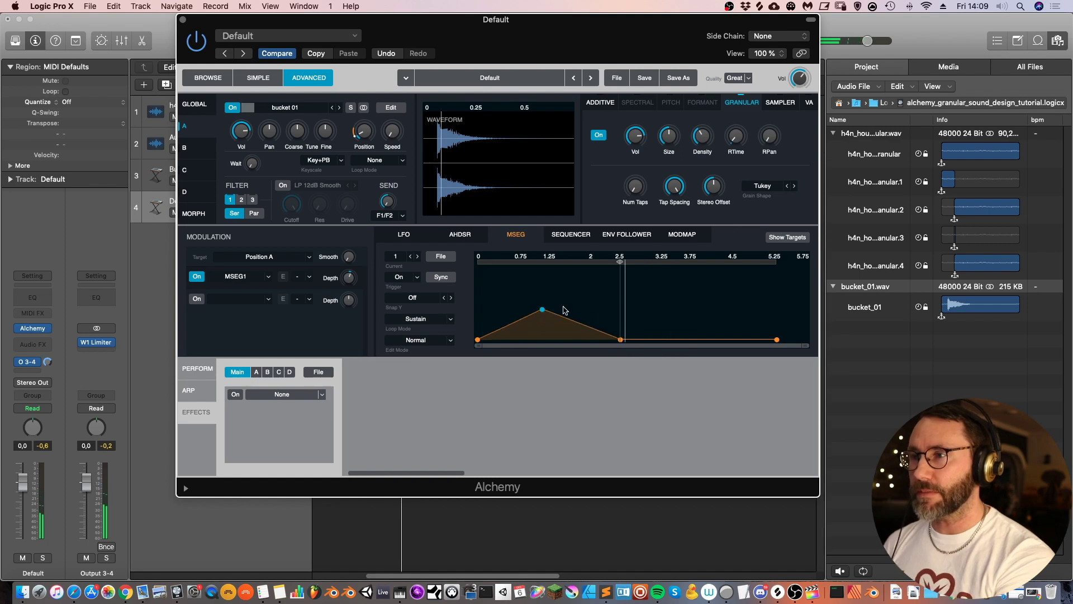
- Nudge source A's Position forward and widen its grains by raising RPan slightly and Stereo Offset to about 17%
left_click_drag(367, 141, 363, 139)
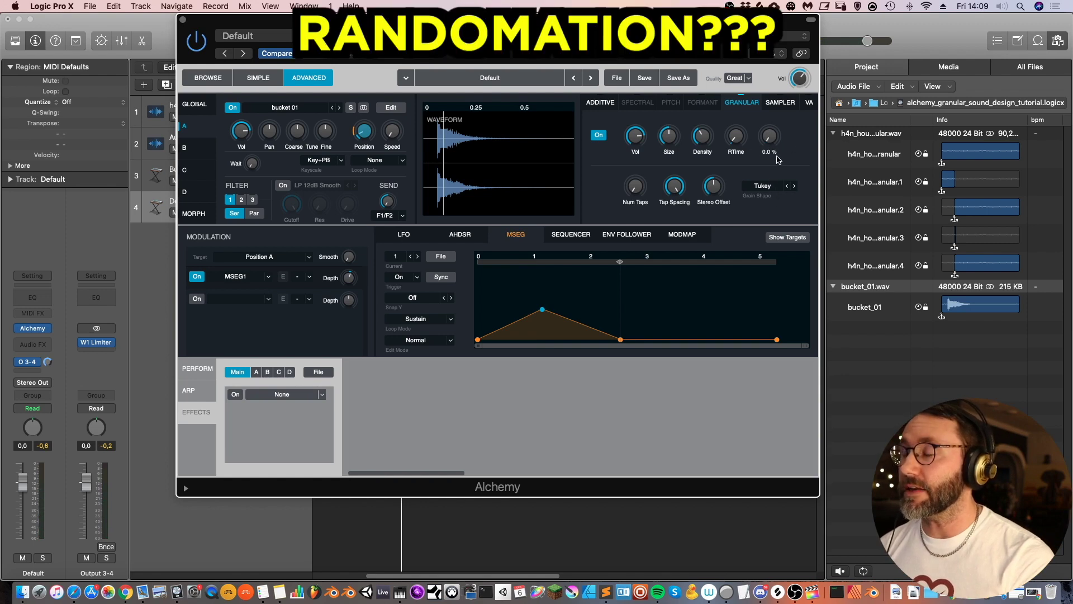
mouse_move(769, 141)
left_mouse_down()
mouse_move(763, 123)
mouse_move(771, 133)
left_mouse_up()
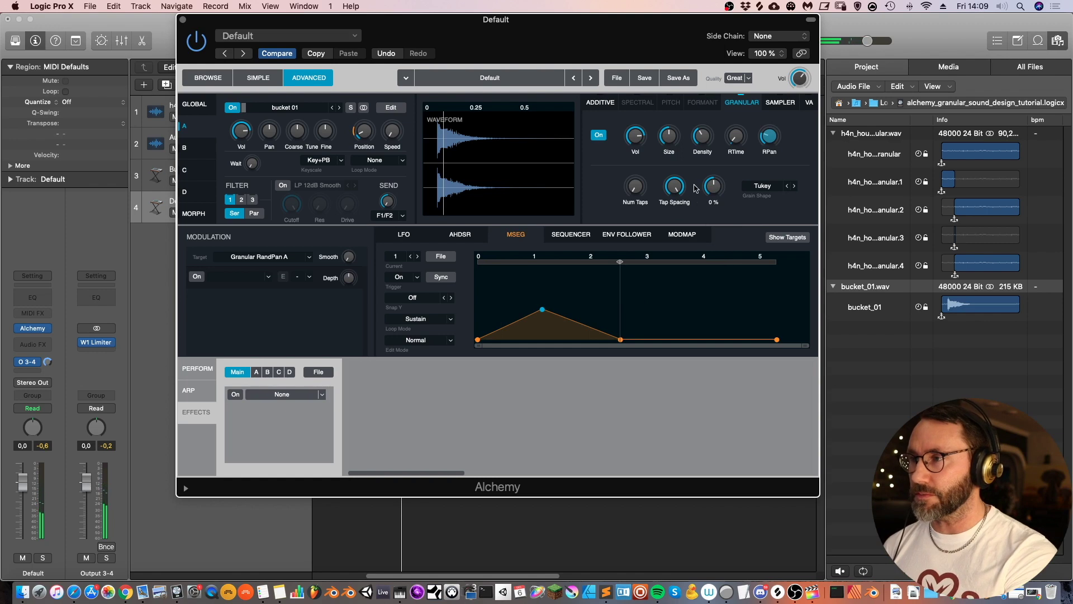
left_click_drag(714, 191, 712, 175)
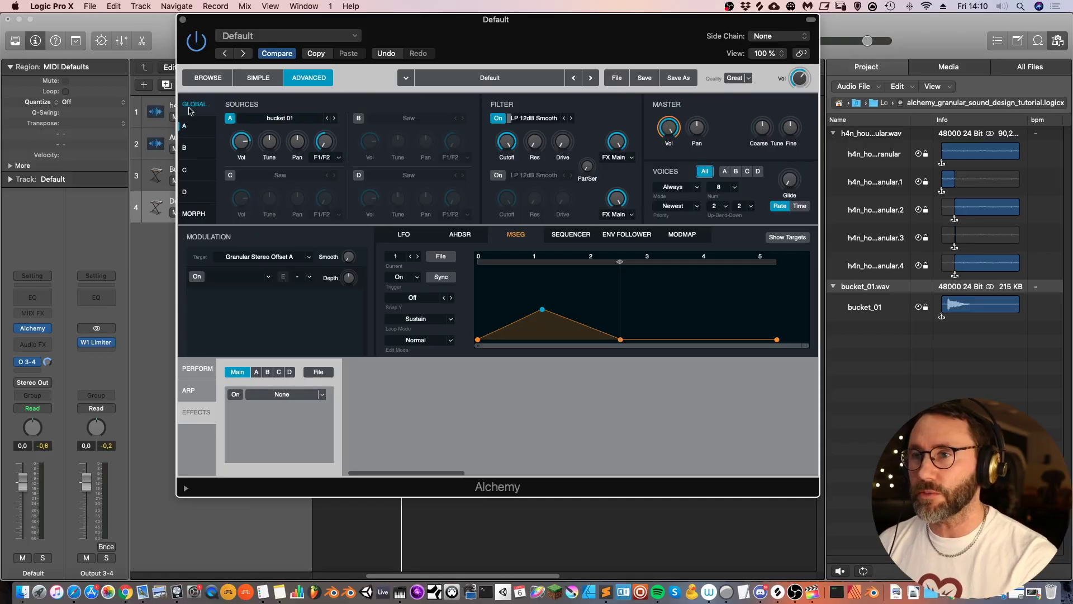
- Enable source C and load the basic Triangle VA waveform into it
left_click(230, 175)
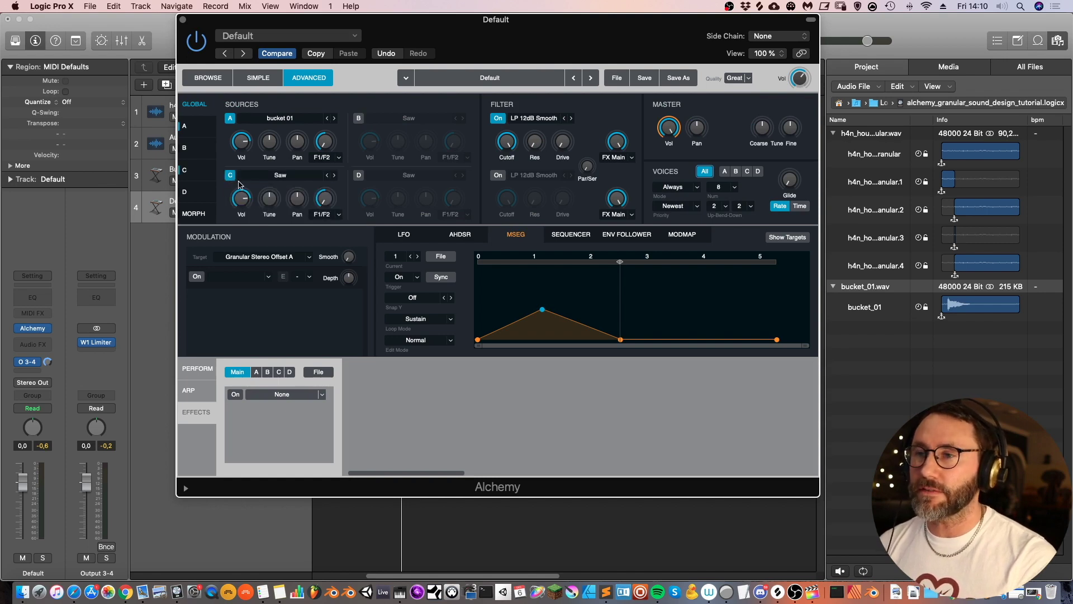
left_click(300, 175)
mouse_move(296, 201)
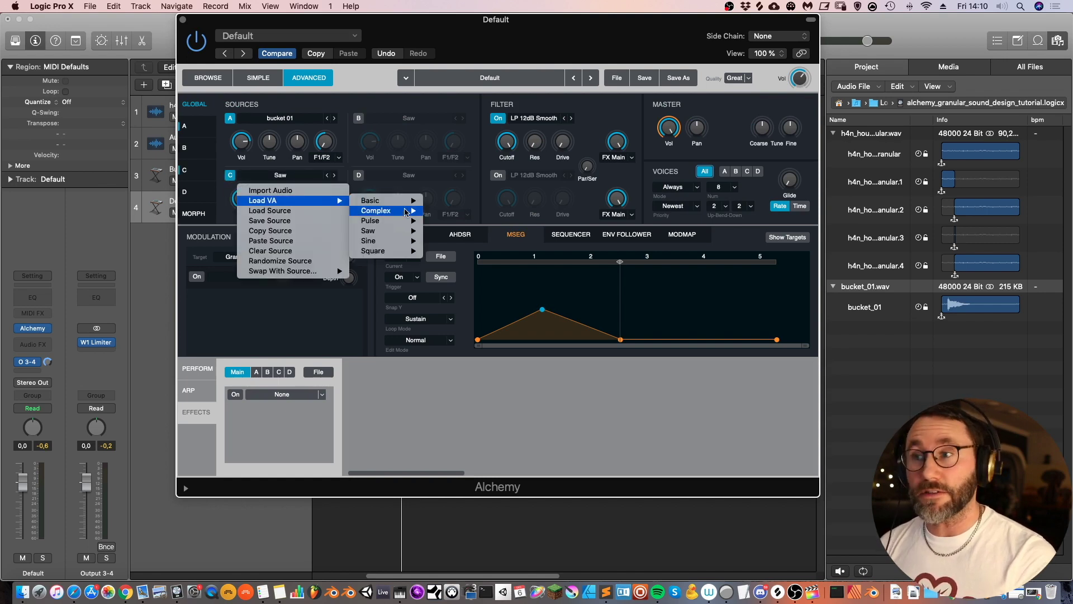
mouse_move(406, 204)
left_click(448, 231)
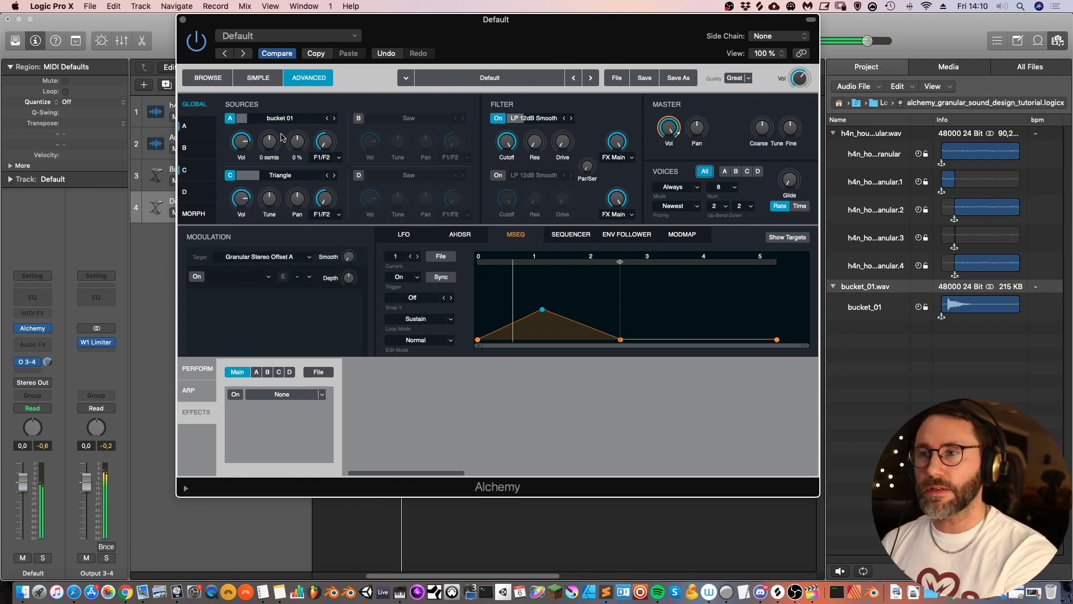
- Match source A's pitch to the triangle tone by trying its coarse tuning and lowering its fine tuning slightly
left_click(190, 125)
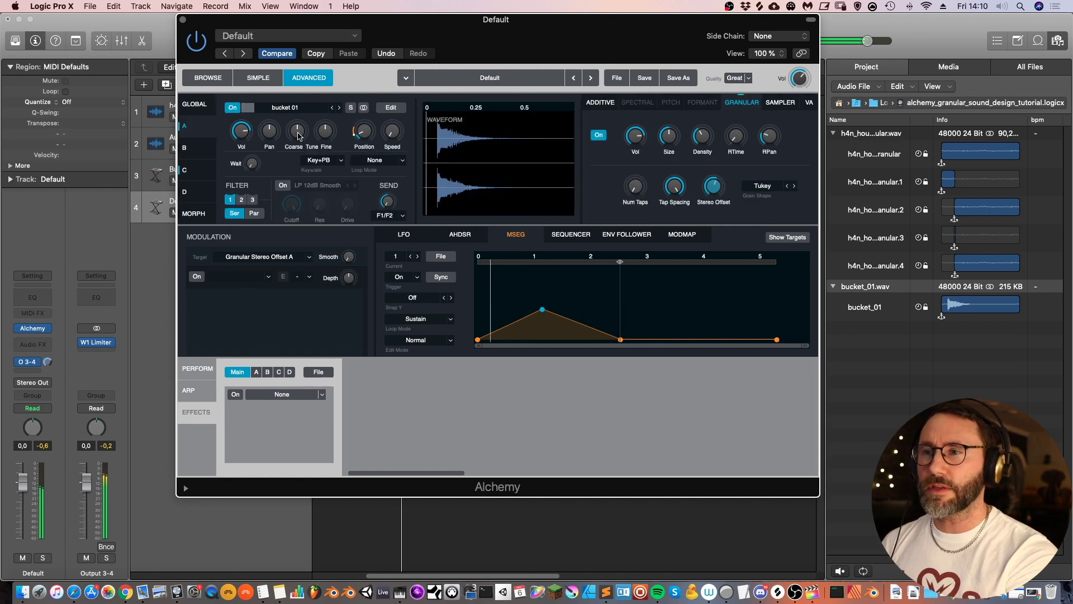
left_click_drag(300, 133, 299, 140)
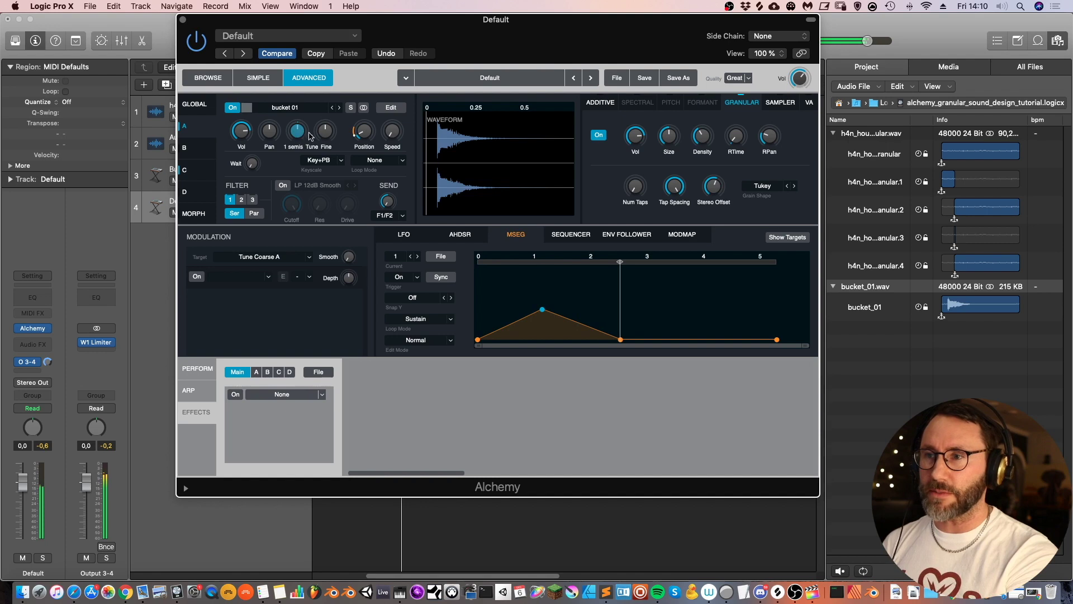
left_click_drag(324, 134, 324, 137)
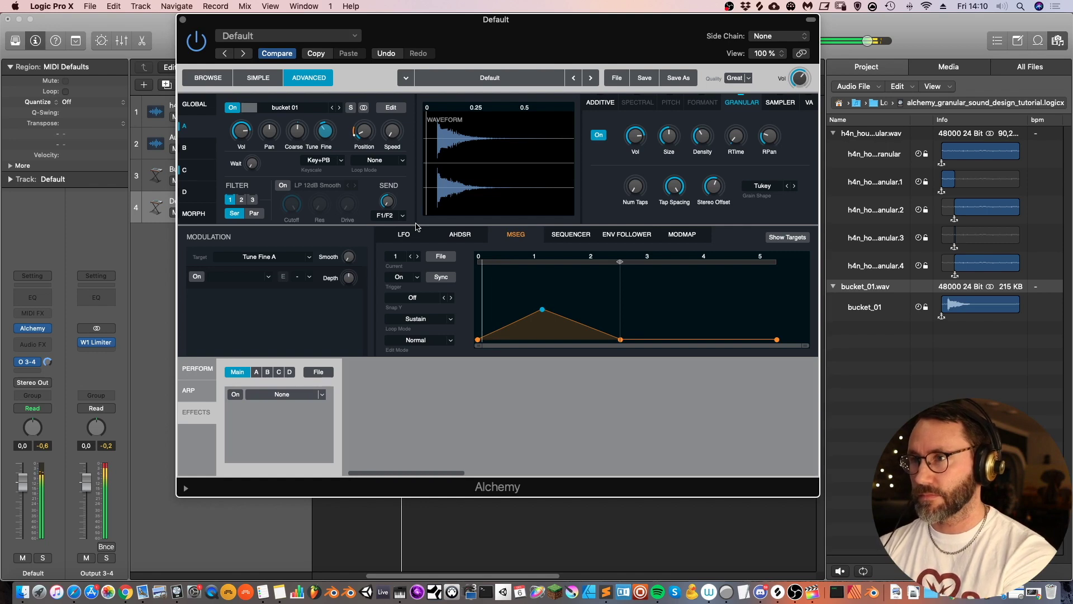
- Set source A's granular RTime to about 23% and Size to about 152 ms, and adjust the grain Density
left_click(714, 187)
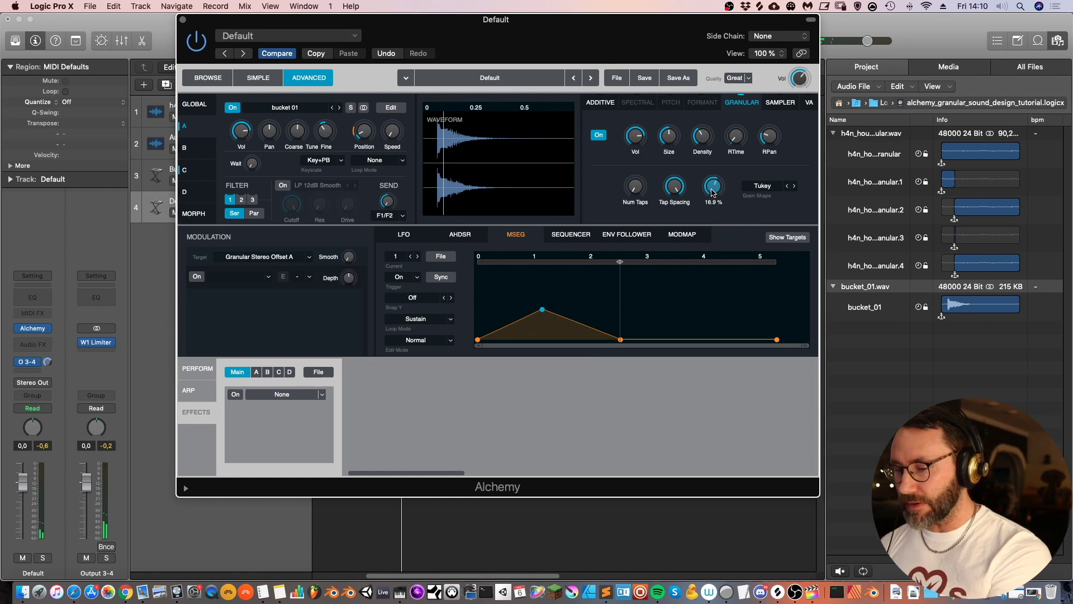
left_click(737, 135)
left_click_drag(738, 129, 750, 158)
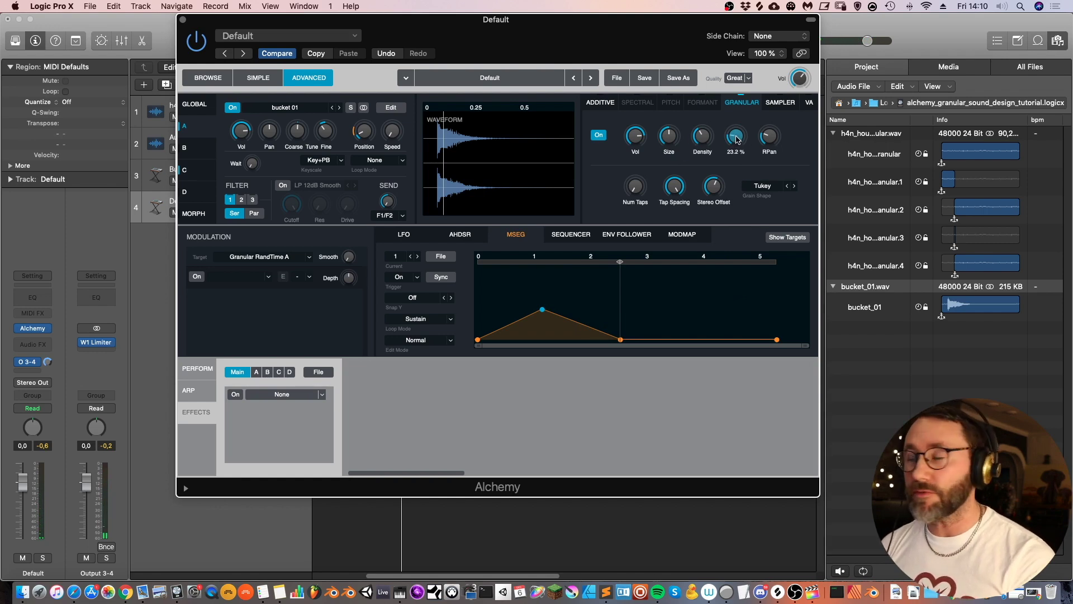
left_click_drag(669, 139, 671, 128)
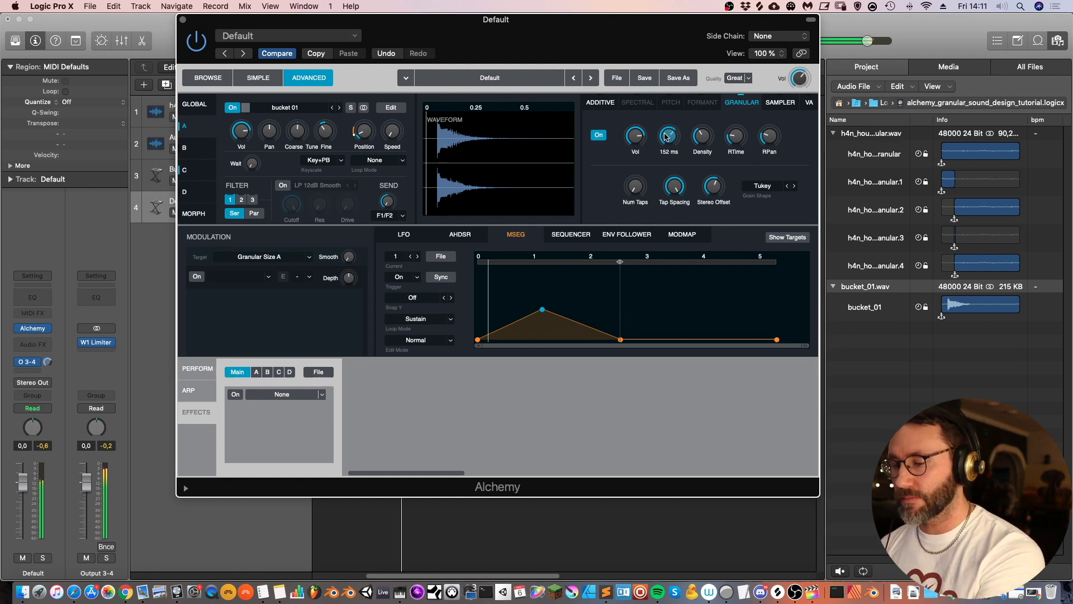
left_click_drag(713, 139, 718, 138)
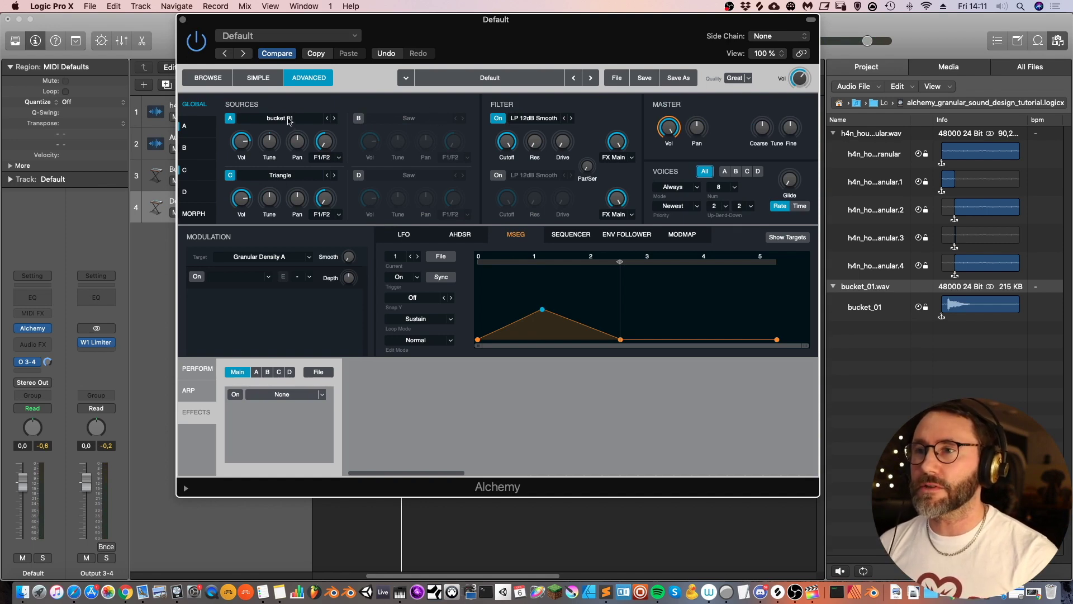
- Copy source A, enable source B and paste the copied bucket source into it
left_click(290, 119)
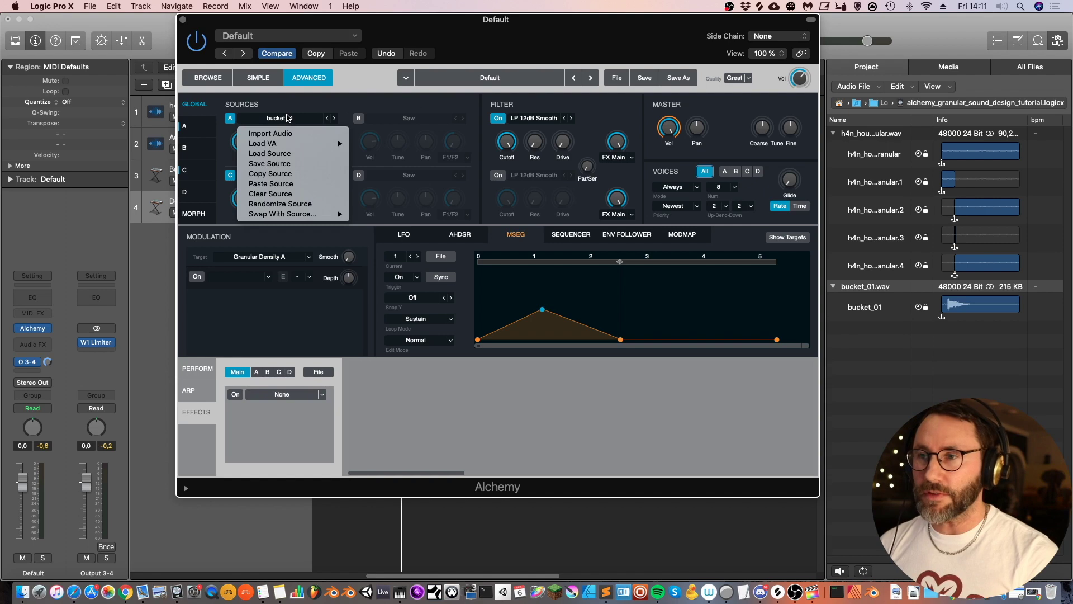
left_click(285, 175)
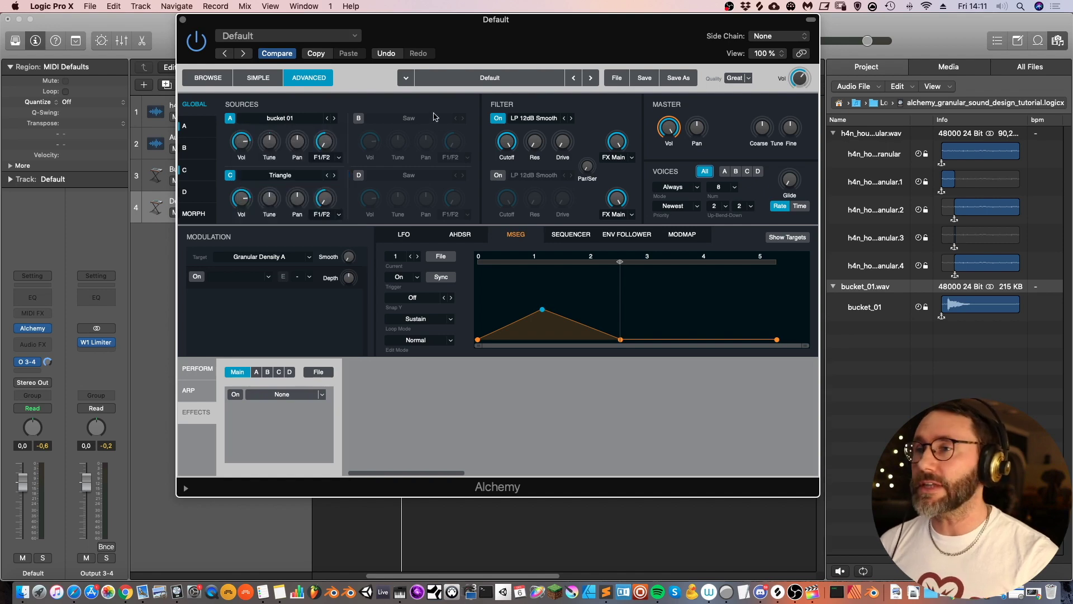
left_click(357, 117)
left_click(413, 119)
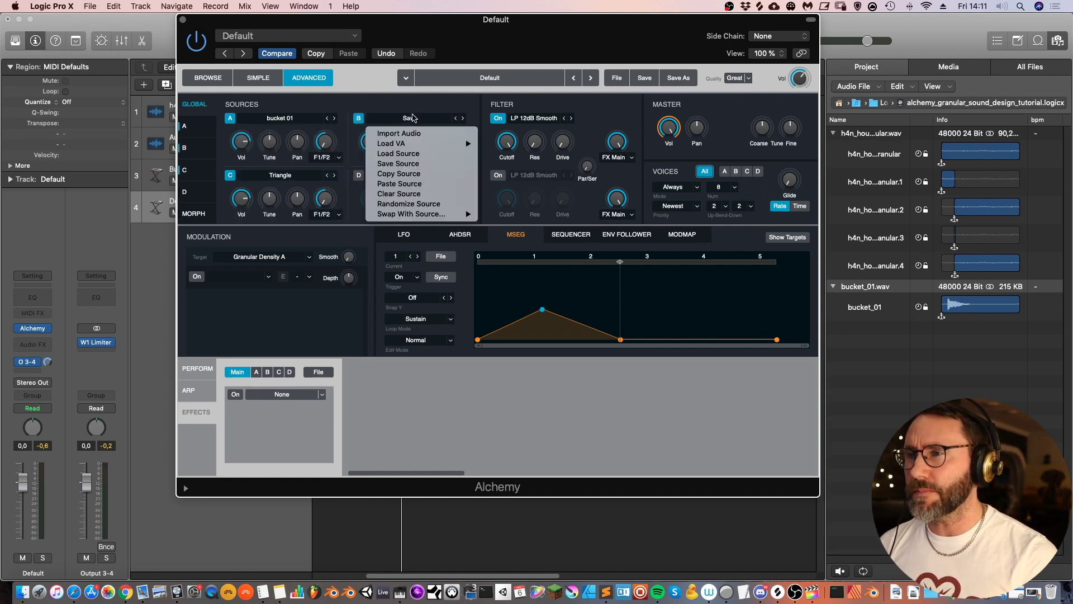
left_click(414, 184)
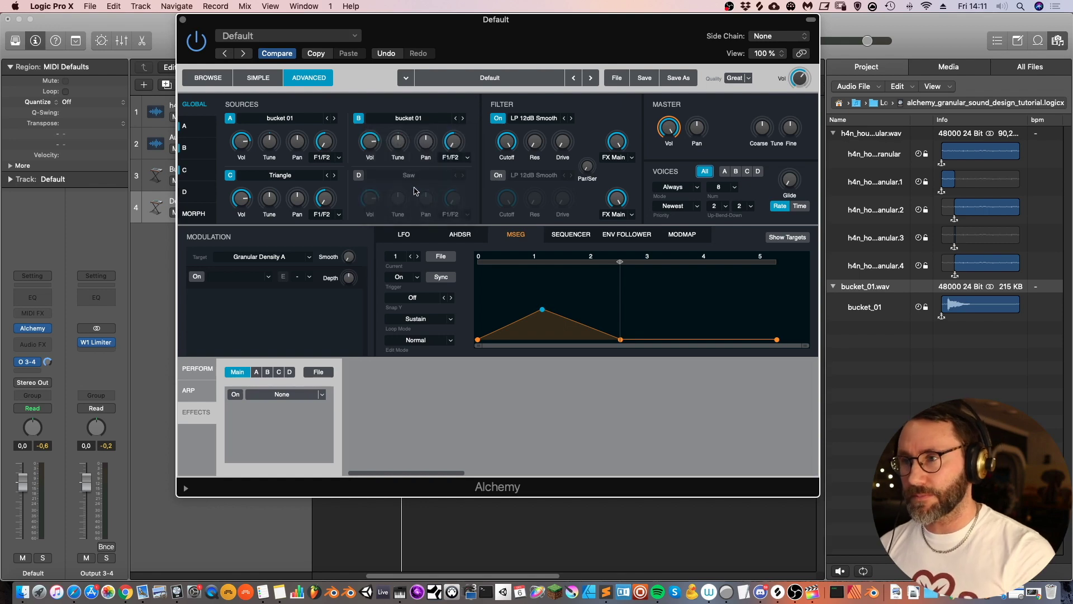
- Pan source A fully left to -100% and pan source B to the opposite side
left_click_drag(302, 146, 299, 172)
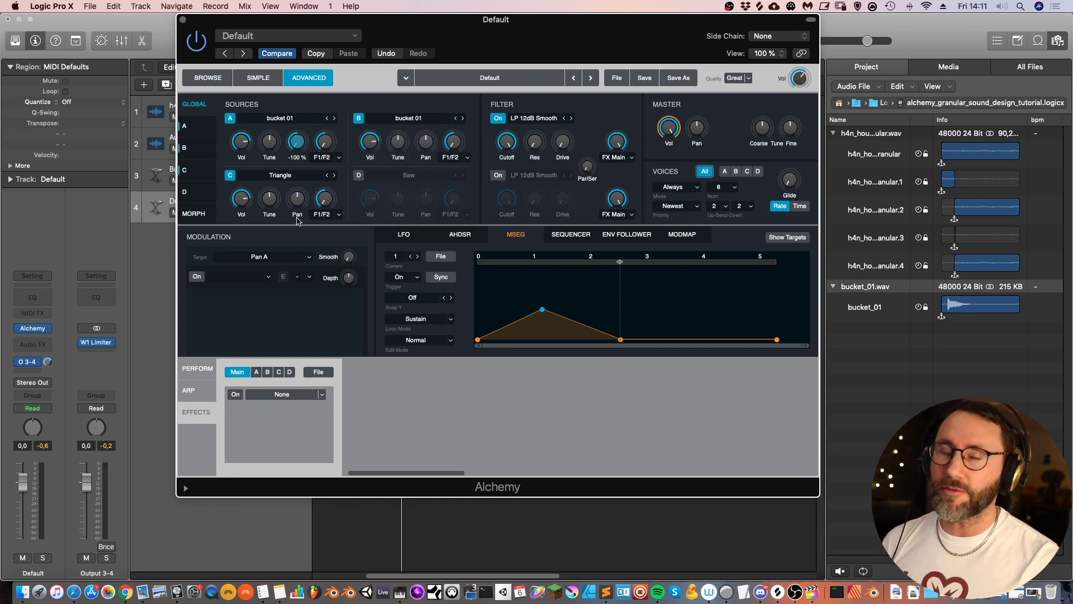
left_click(426, 142)
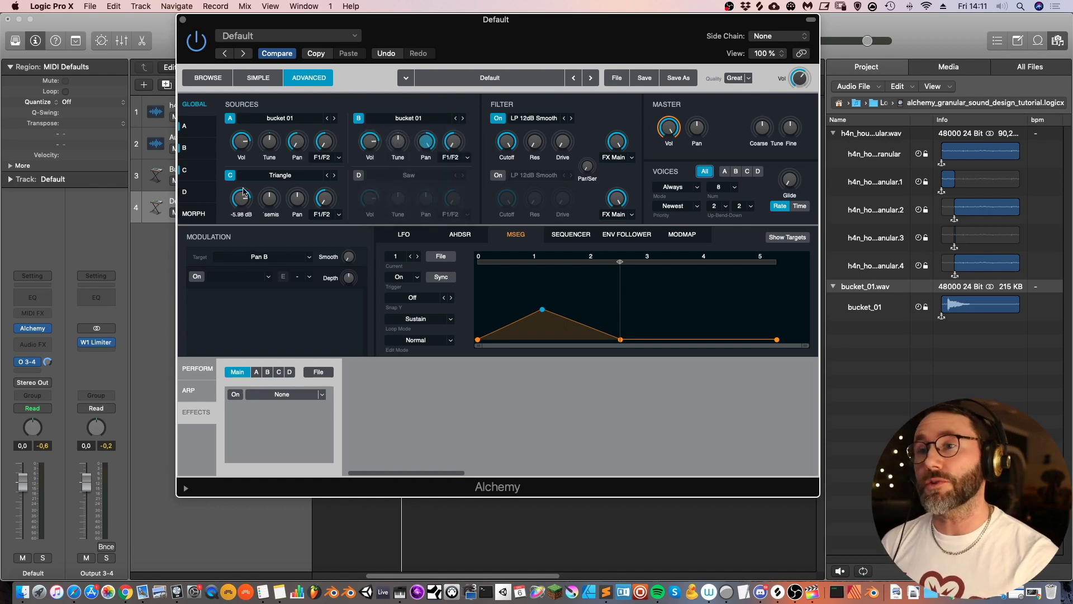
- Add a Phat Compressor in the first main effects slot and set its amount to about 34.7%
left_click(195, 150)
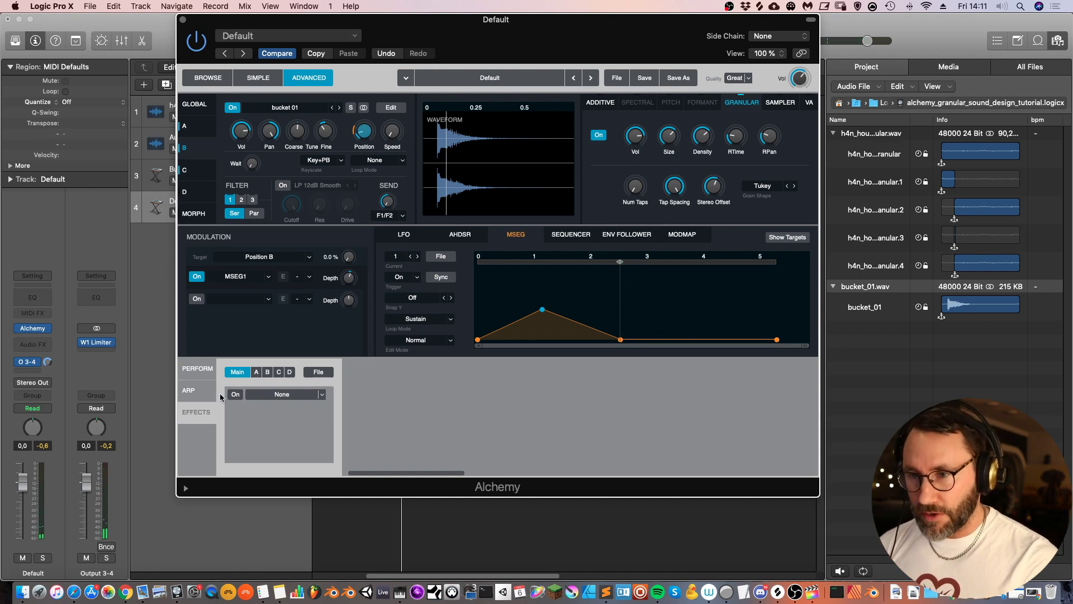
left_click(323, 395)
mouse_move(321, 399)
left_click(366, 401)
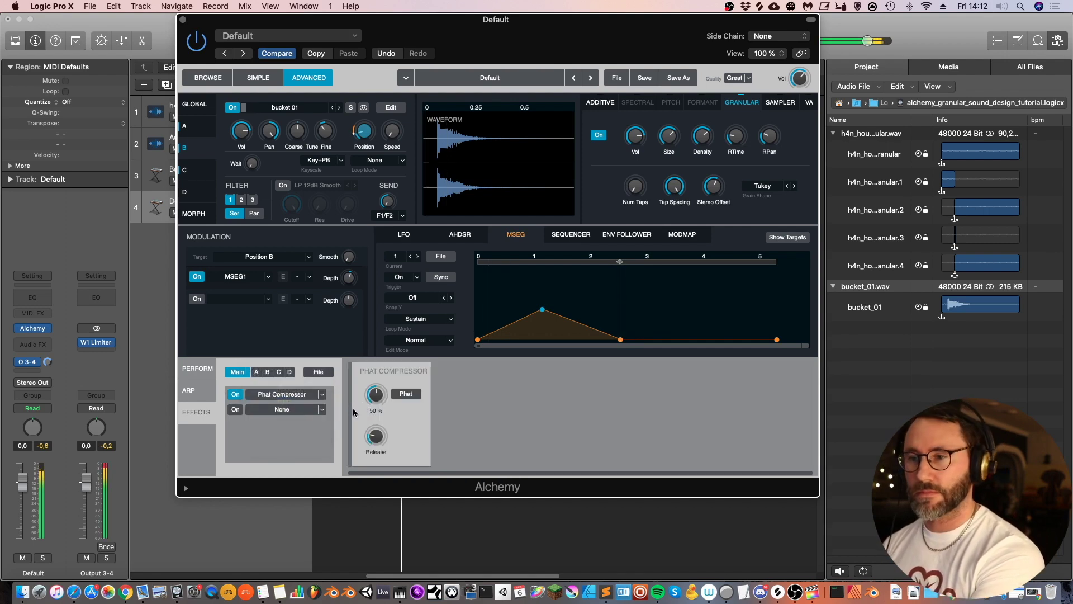
left_click(375, 397)
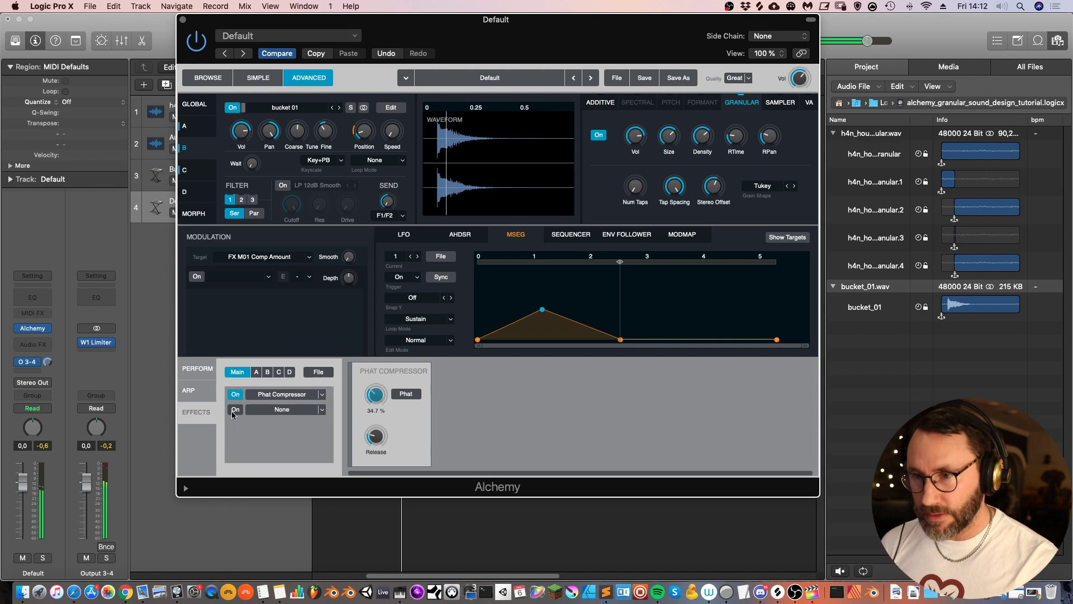
- Add an Acoustic Reverb after the compressor, with its time at about 1617 ms, and adjust its mix
left_click(313, 409)
mouse_move(313, 414)
mouse_move(305, 446)
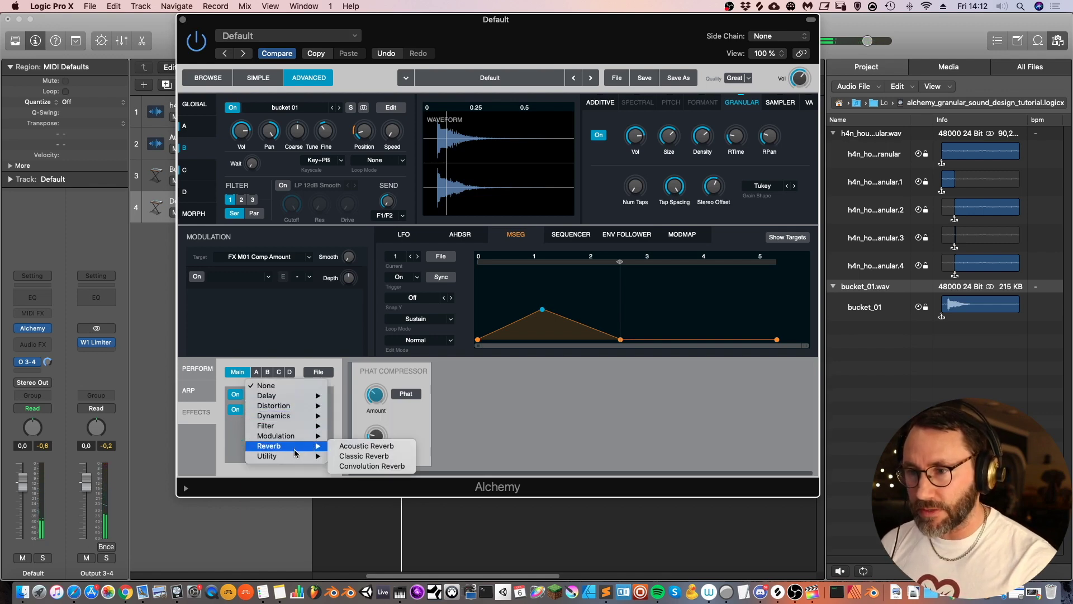
left_click(366, 445)
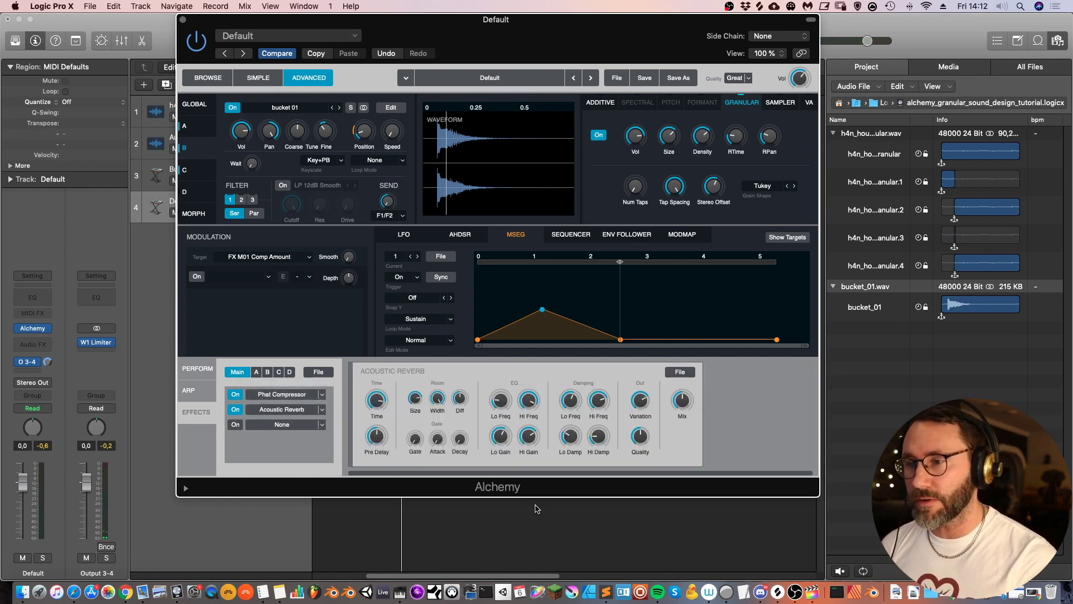
left_click_drag(374, 402, 374, 423)
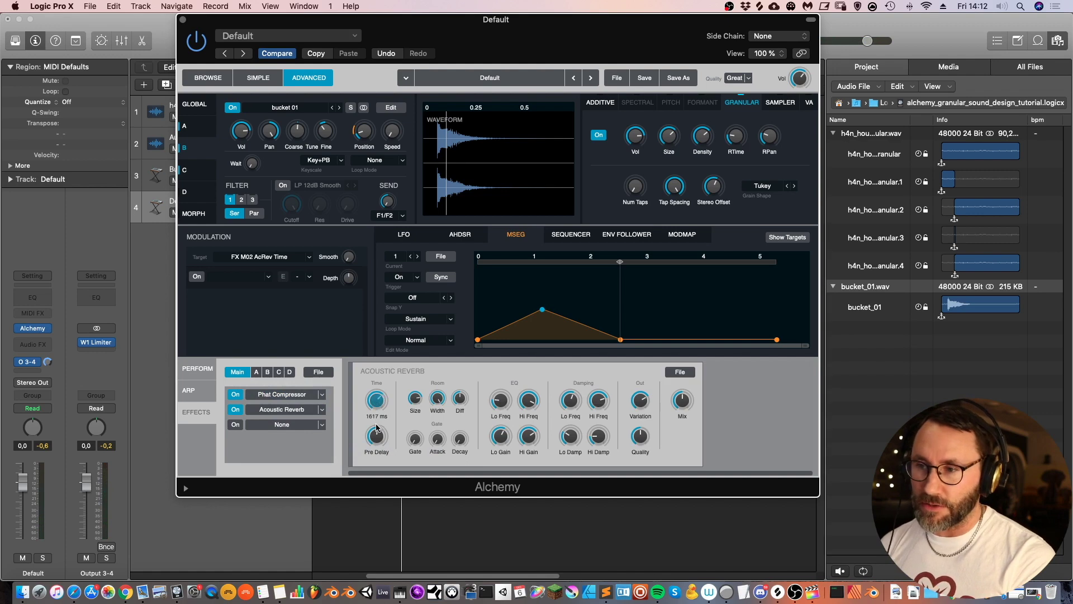
left_click(685, 418)
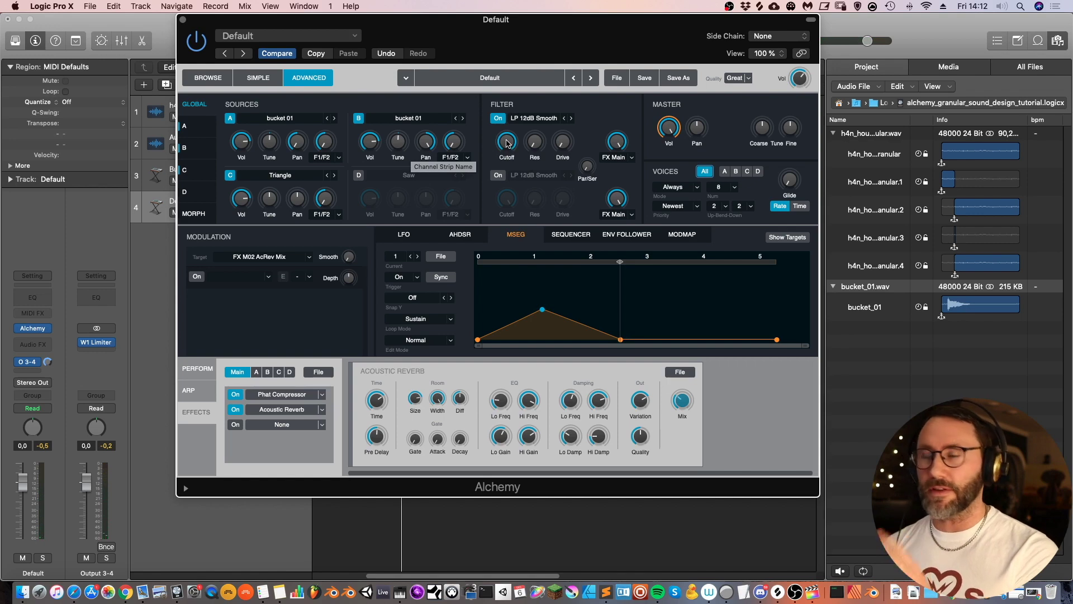
- Lower the cutoff of the first global filter and modulate it with a new AHDSR envelope
left_click_drag(507, 141, 505, 146)
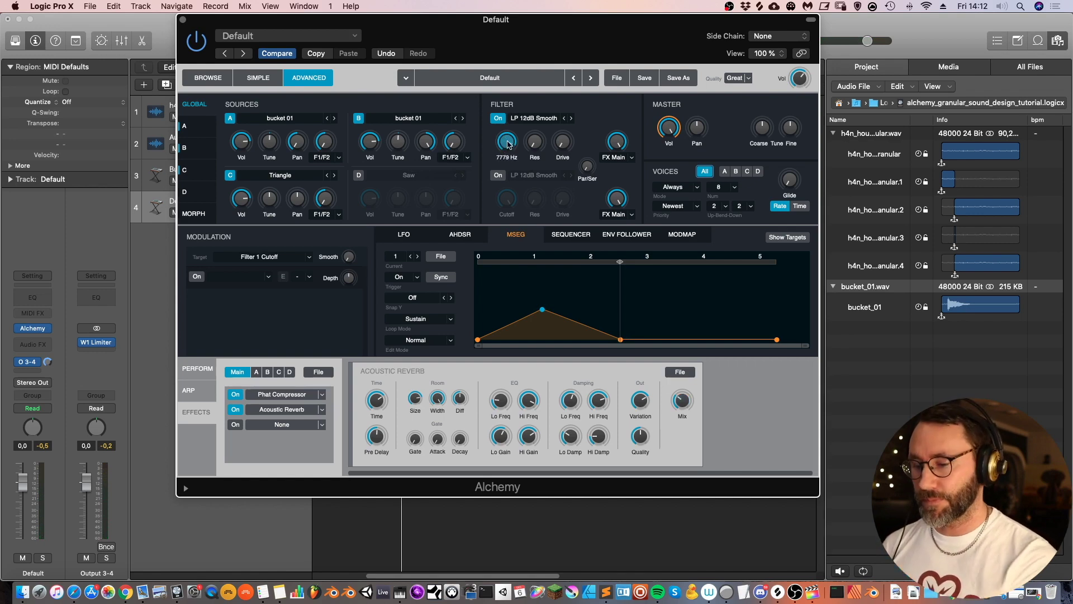
left_click_drag(507, 160, 510, 148)
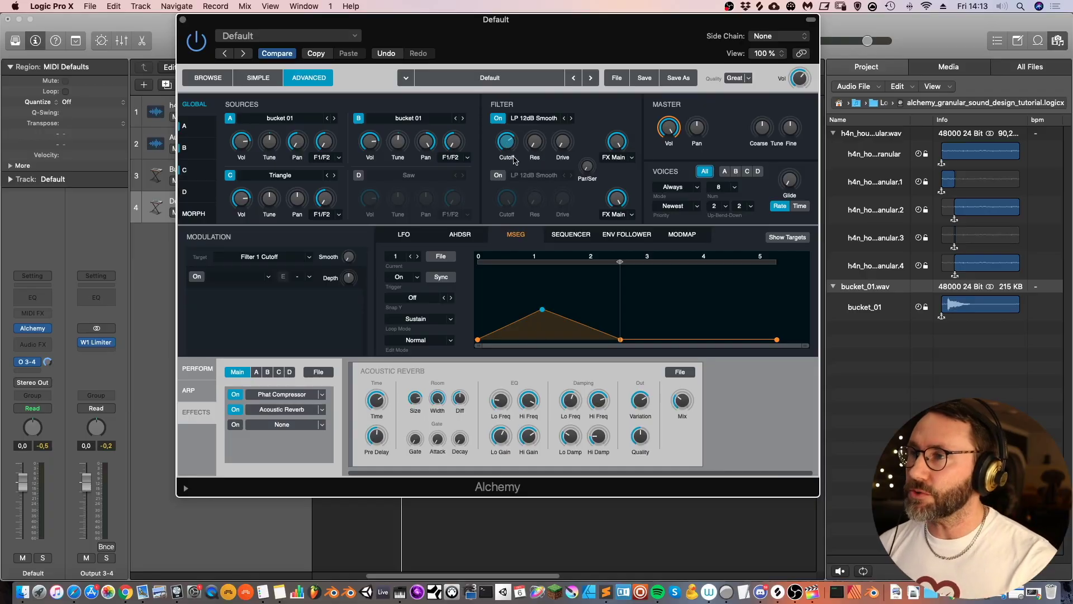
right_click(506, 142)
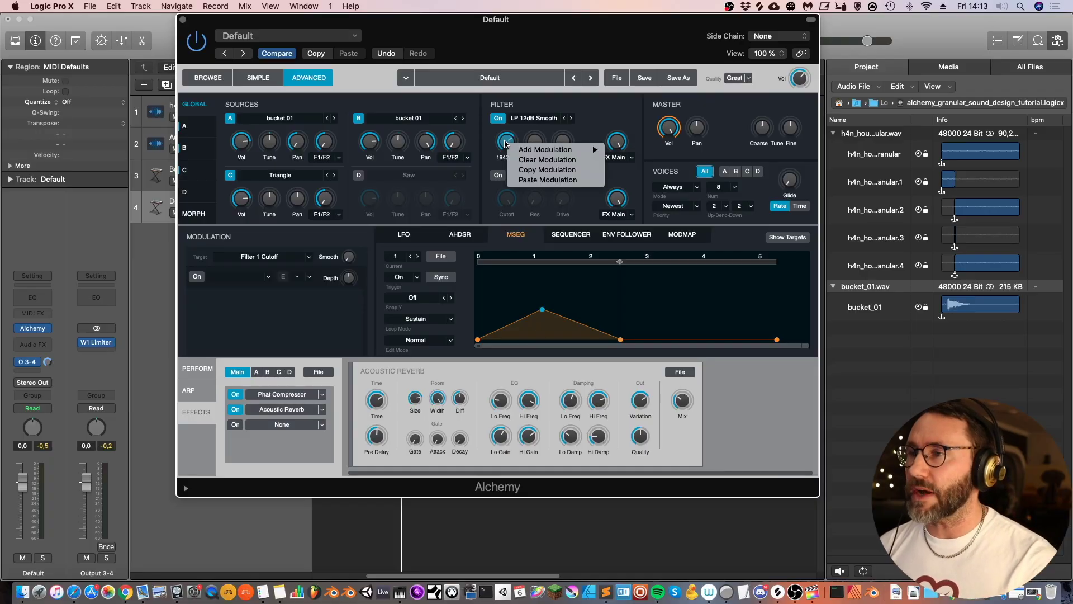
mouse_move(542, 149)
mouse_move(654, 162)
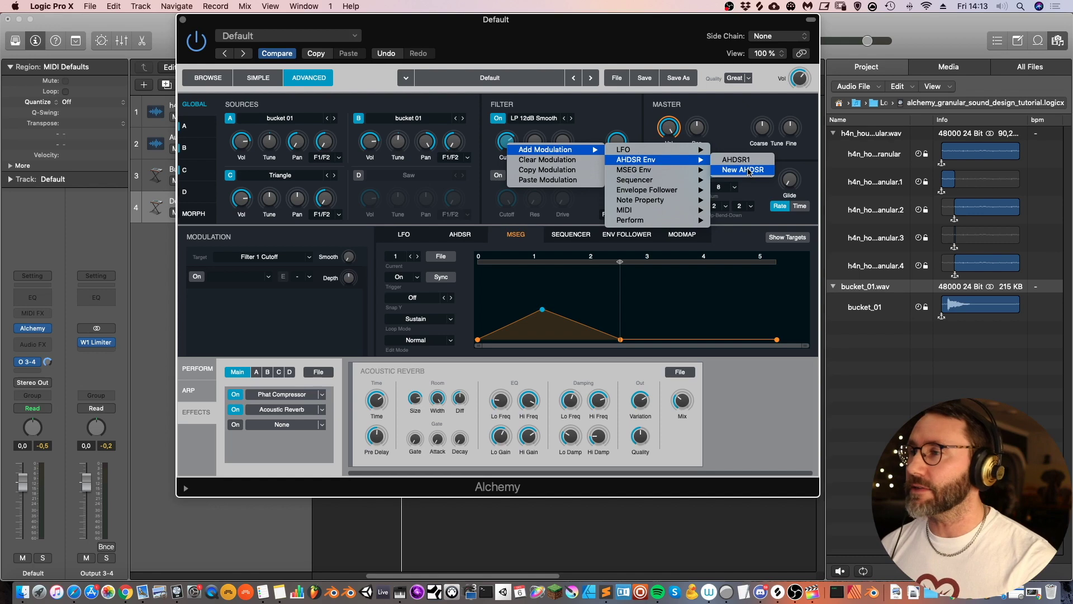
left_click(749, 171)
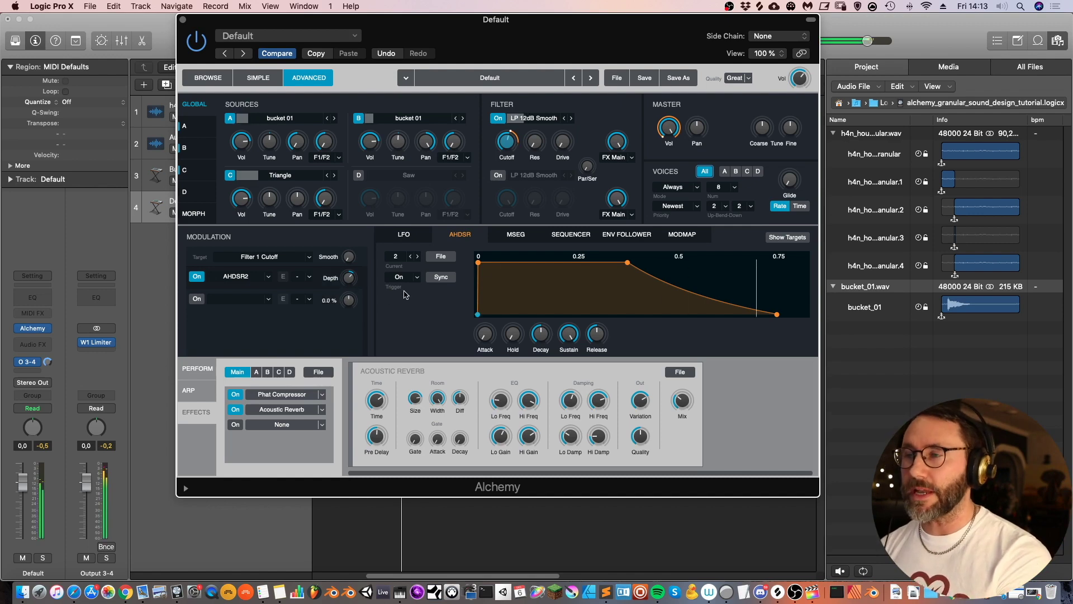
- Shape the cutoff's AHDSR envelope with 0% sustain and a short decay of about 0.22 s
left_click_drag(627, 261, 480, 262)
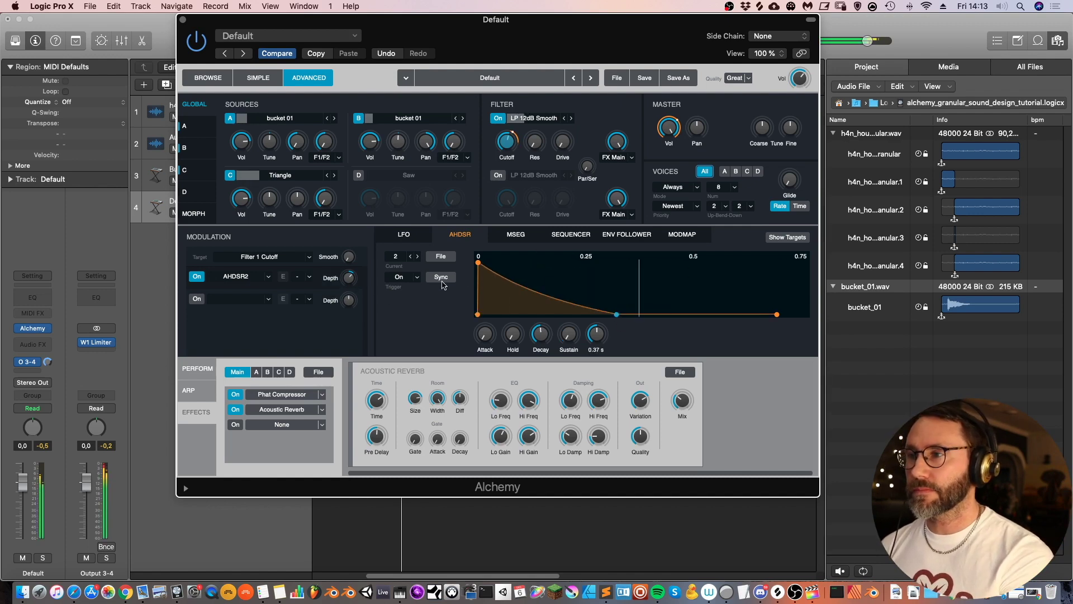
left_click_drag(617, 314, 588, 318)
mouse_move(505, 144)
mouse_move(349, 277)
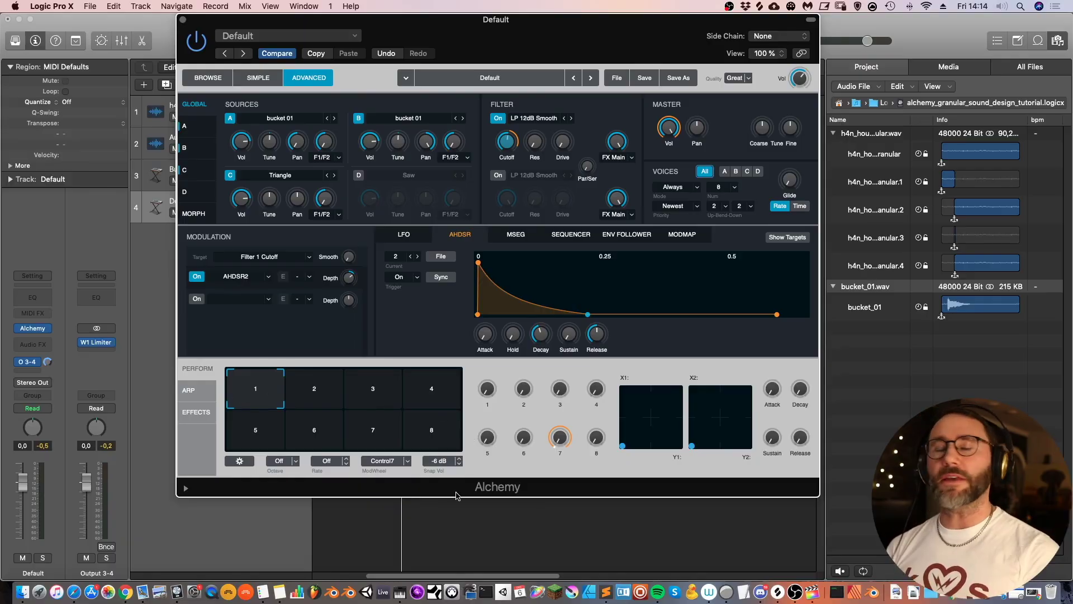
- Add Control1 as a modulator of the filter cutoff, then try the knob and the morph between performance snapshots 1 and 2
right_click(508, 145)
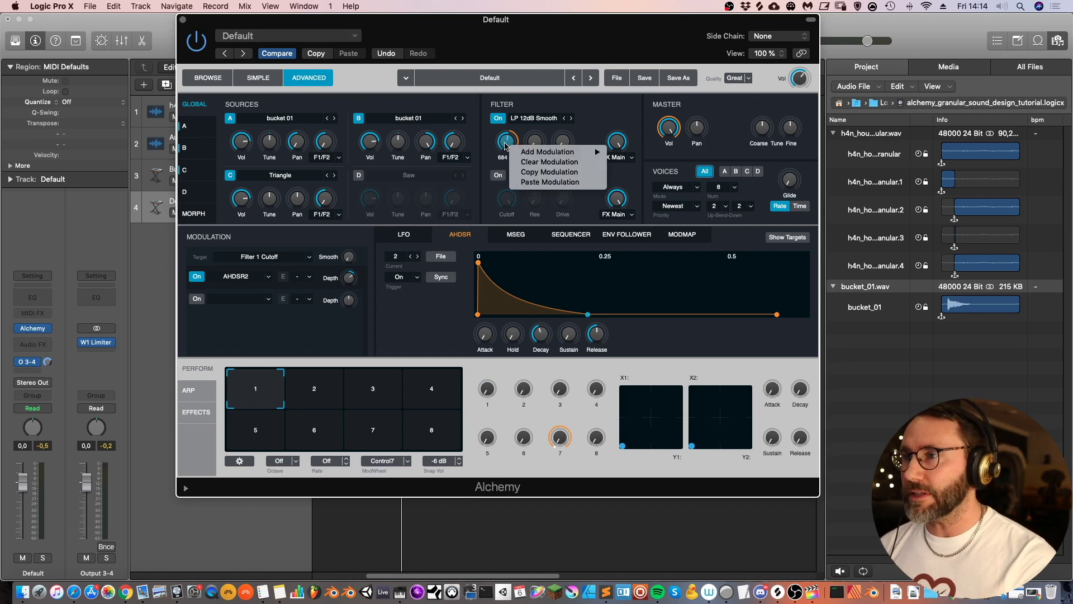
mouse_move(552, 152)
mouse_move(674, 224)
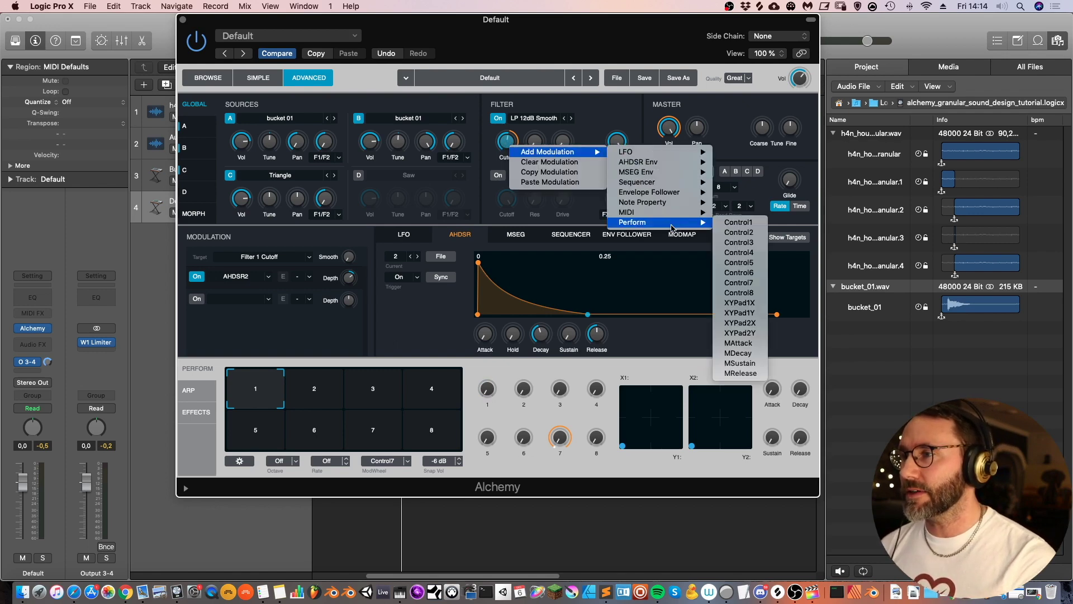
left_click(738, 222)
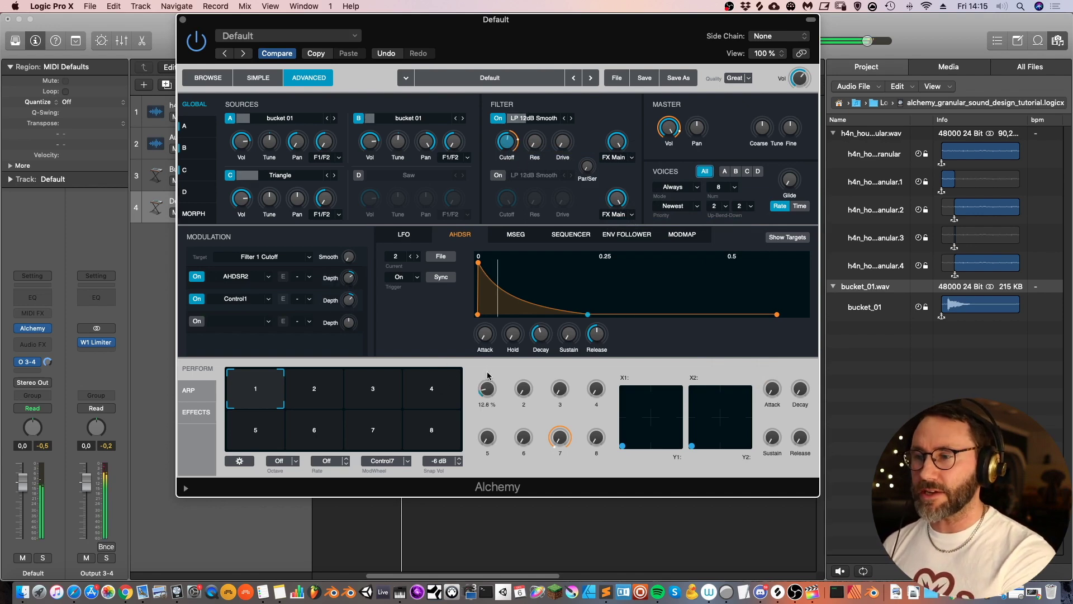
left_click_drag(487, 422, 487, 358)
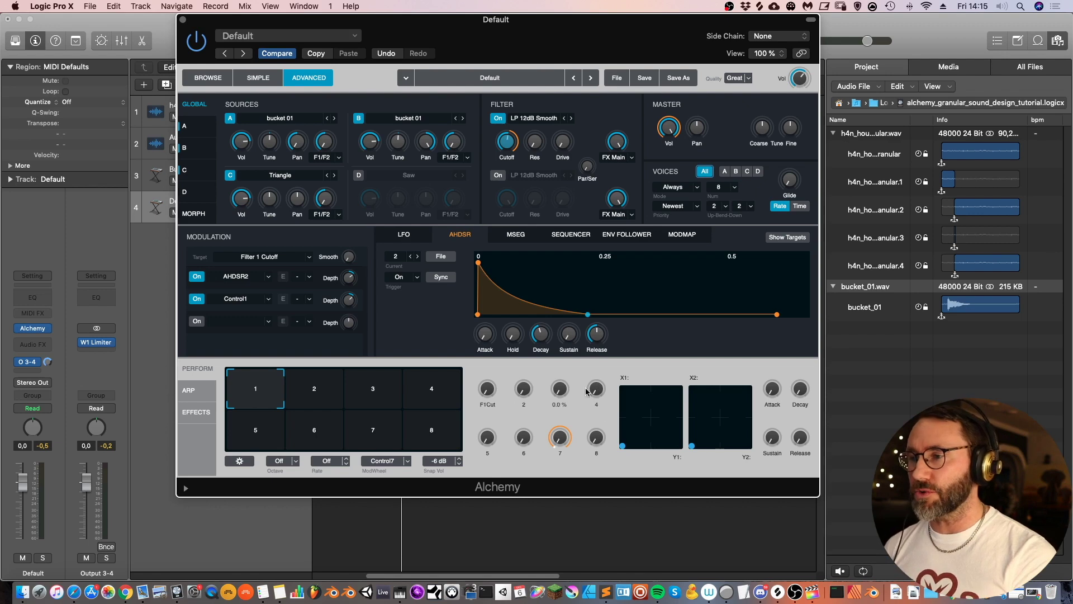
left_click(301, 374)
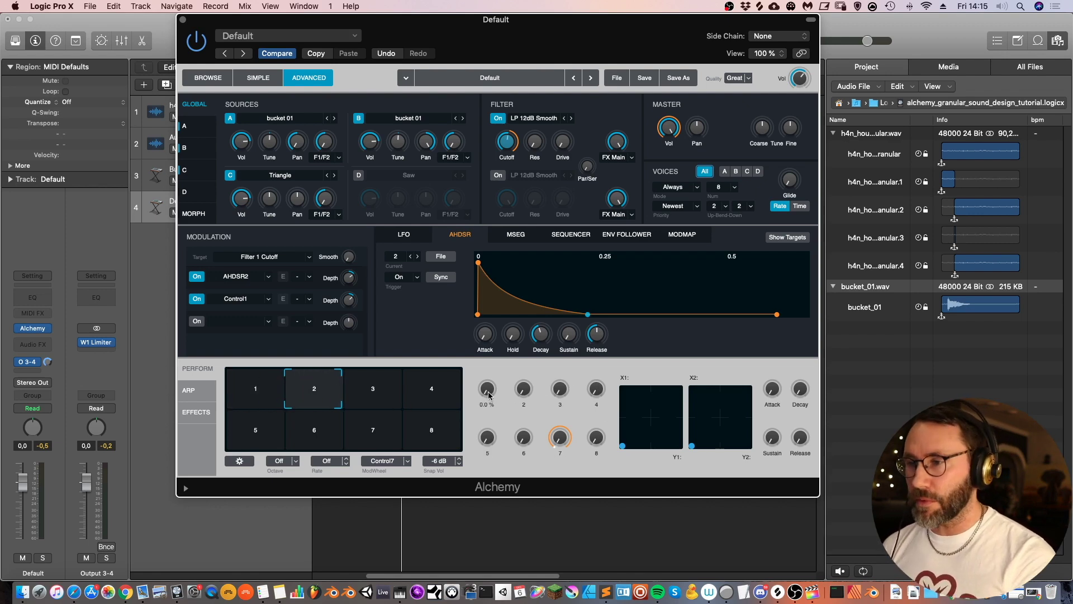
left_click_drag(325, 394, 255, 384)
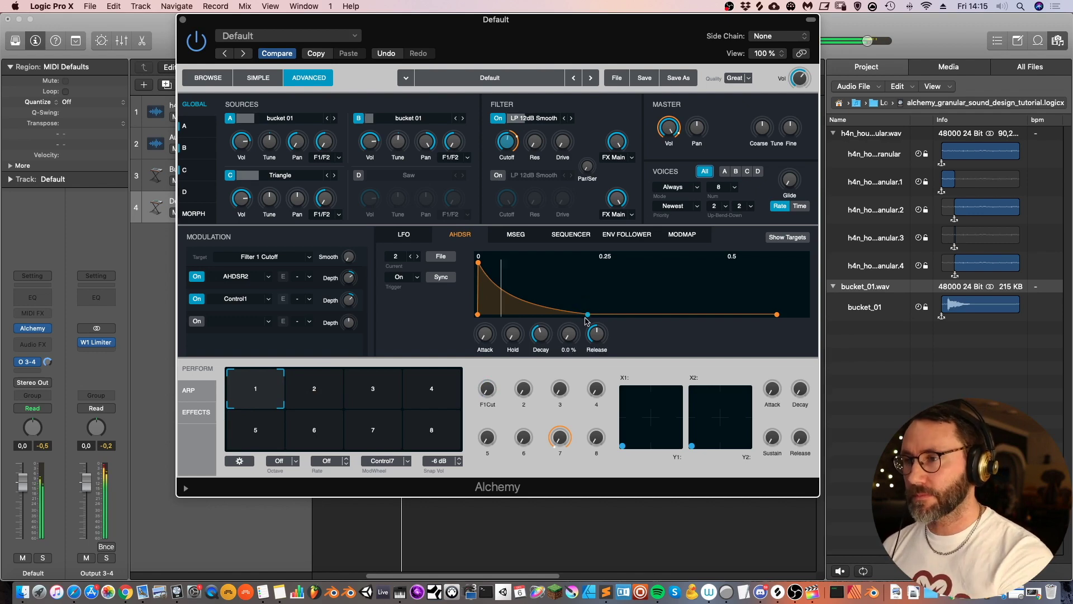
- Try the decay point of the AHDSR 2 envelope and add Control2 as a modulator of its Sustain
left_click_drag(586, 315, 567, 369)
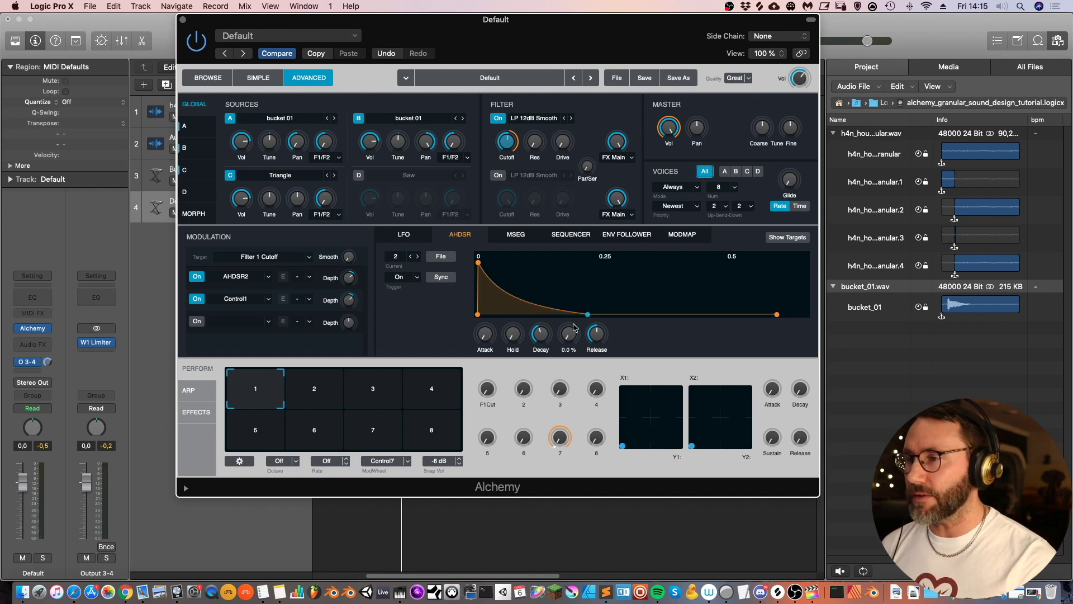
right_click(568, 334)
mouse_move(628, 346)
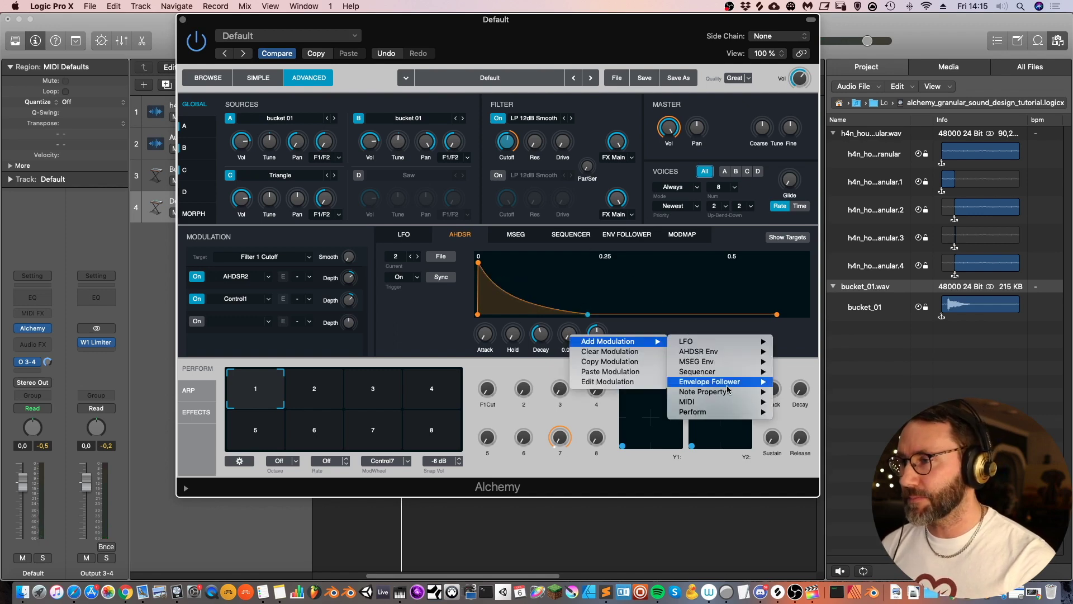
mouse_move(733, 414)
left_click(799, 423)
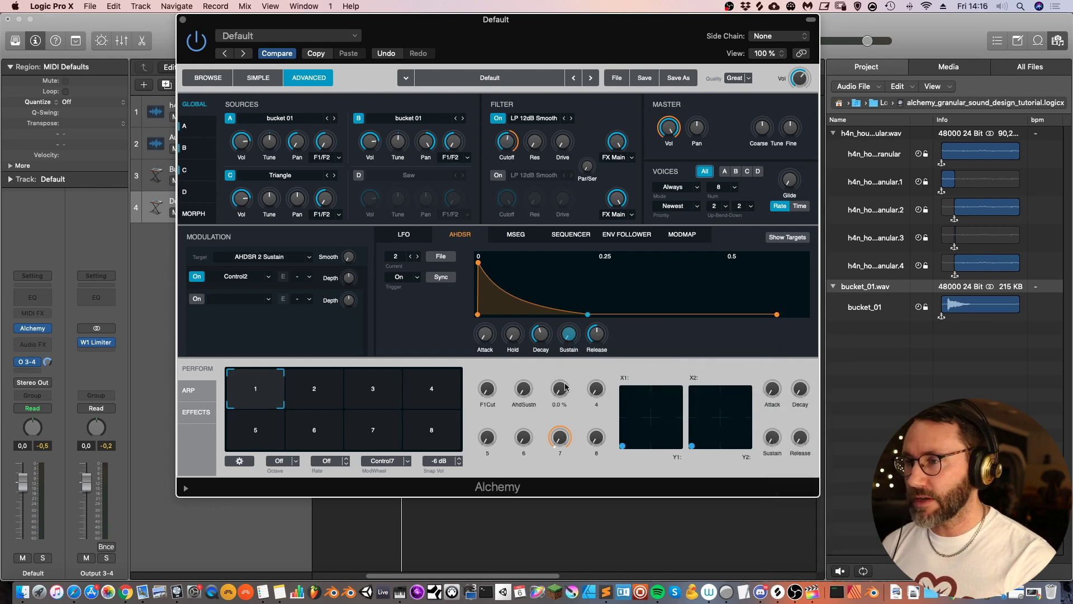
- Sweep performance control 2 up to 100% and back down to vary the AHDSR 2 sustain
left_click_drag(519, 377, 534, 397)
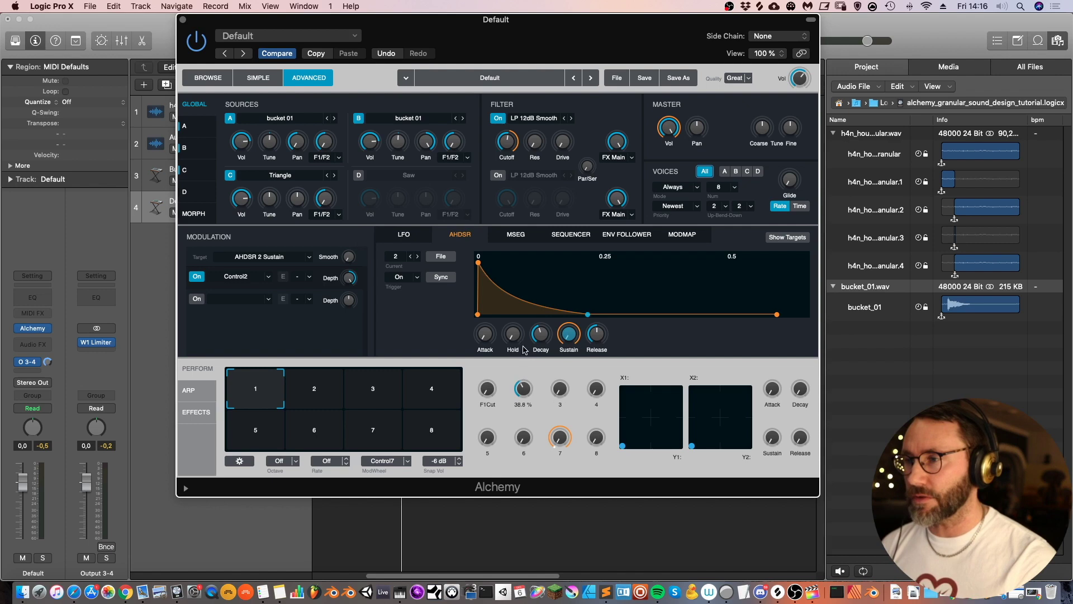
left_click_drag(522, 354, 542, 263)
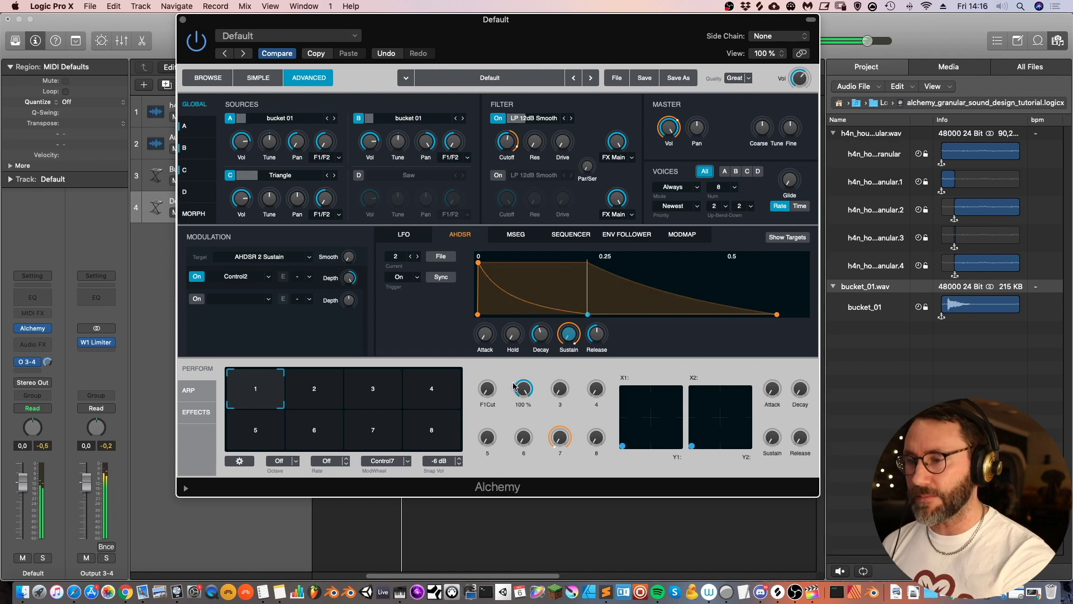
left_click_drag(524, 389, 542, 370)
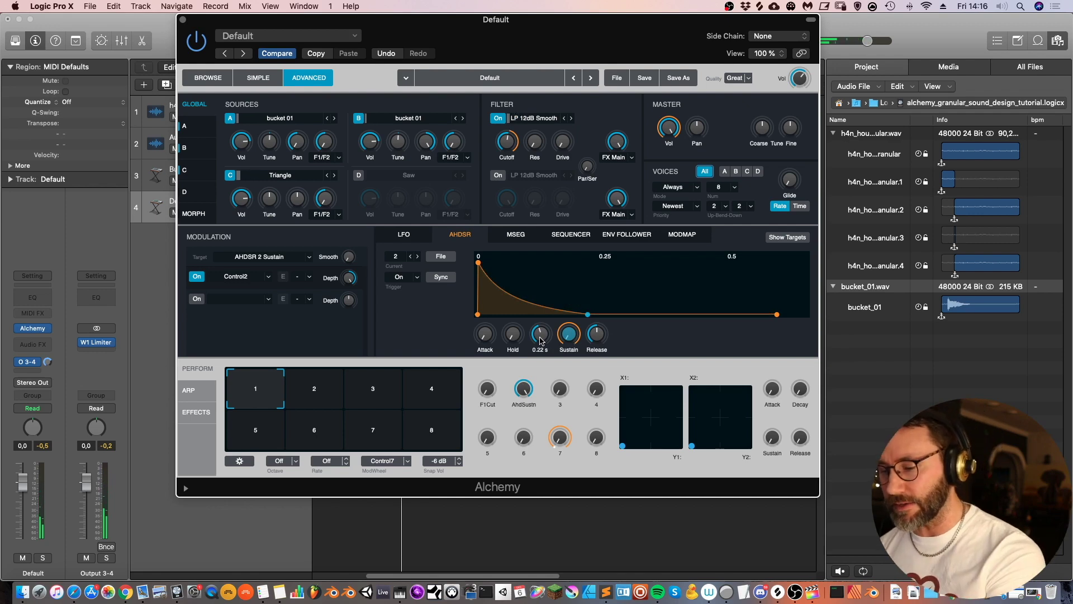
left_click_drag(524, 389, 528, 496)
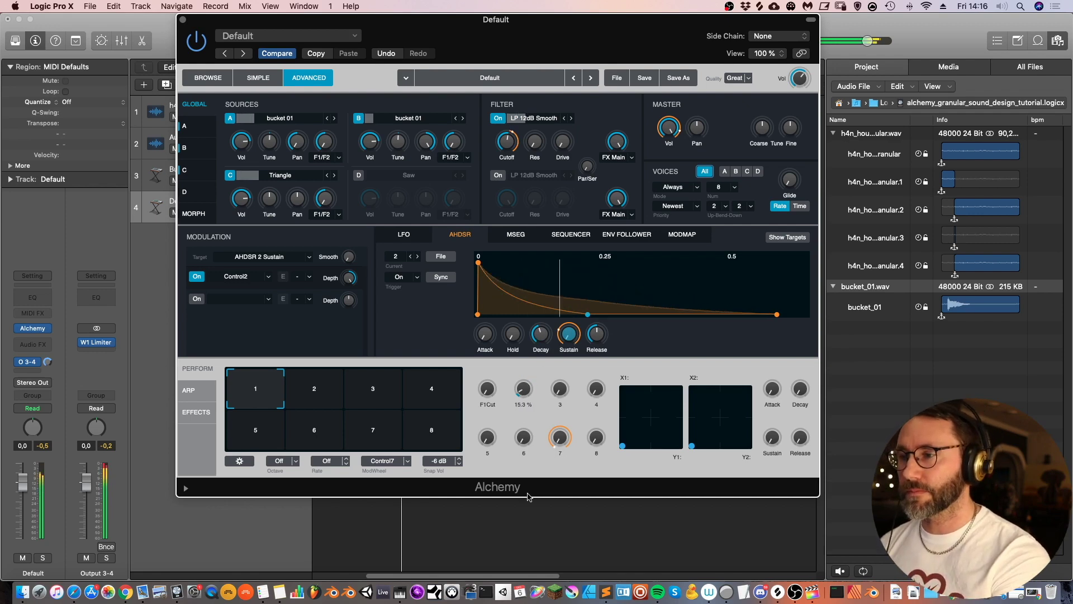
- Audition the sound while morphing back and forth between performance snapshots 1 and 2, ending on snapshot 1
left_click(333, 378)
left_click(245, 374)
left_click(319, 385)
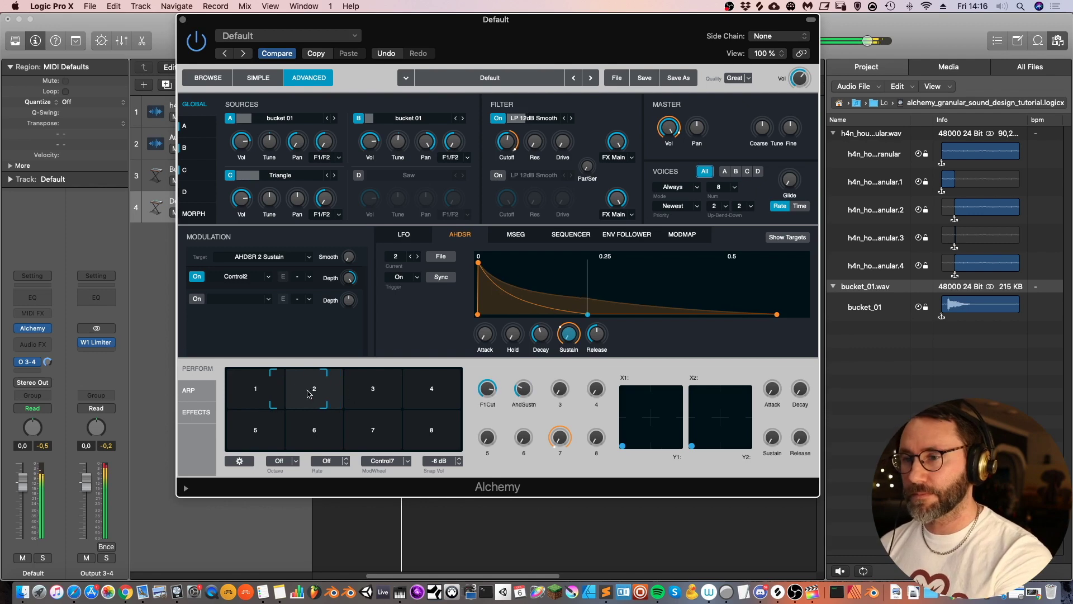
left_click(265, 375)
left_click(290, 372)
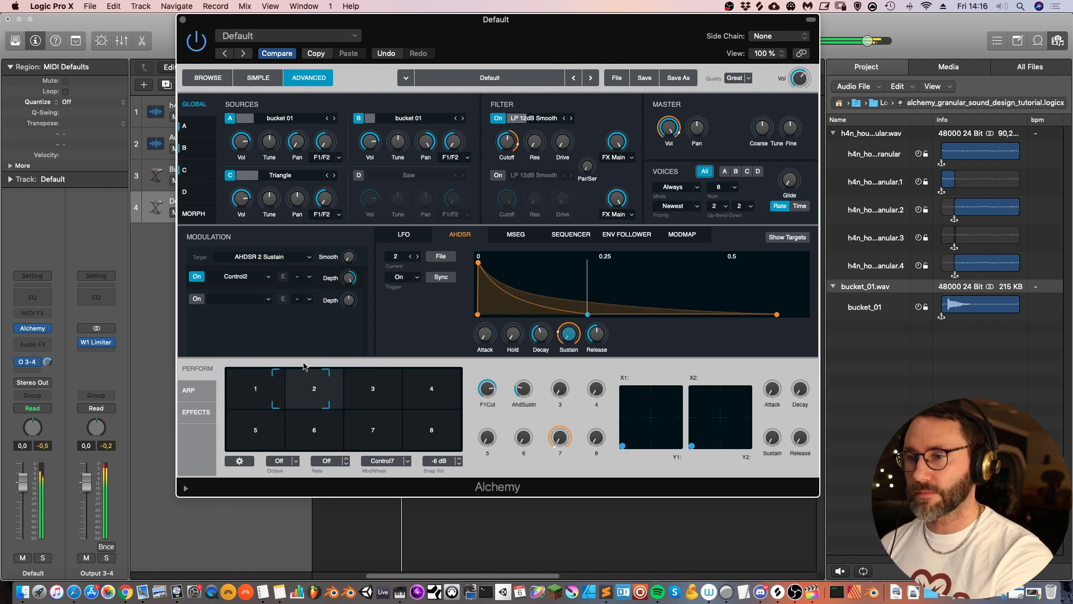
left_click(260, 373)
left_click(298, 372)
left_click(307, 370)
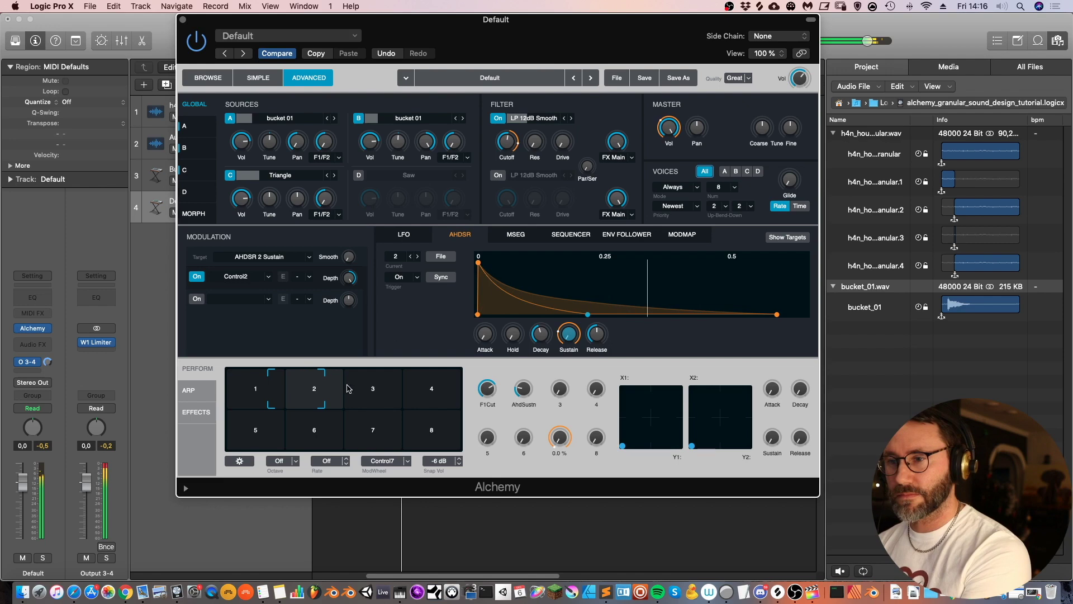
left_click(277, 385)
left_click_drag(283, 380, 257, 361)
- Add a Convolution Reverb in the third main effects slot, choose the 03.5s Grand Hall Three-OST impulse and adjust its wet level
left_click(196, 413)
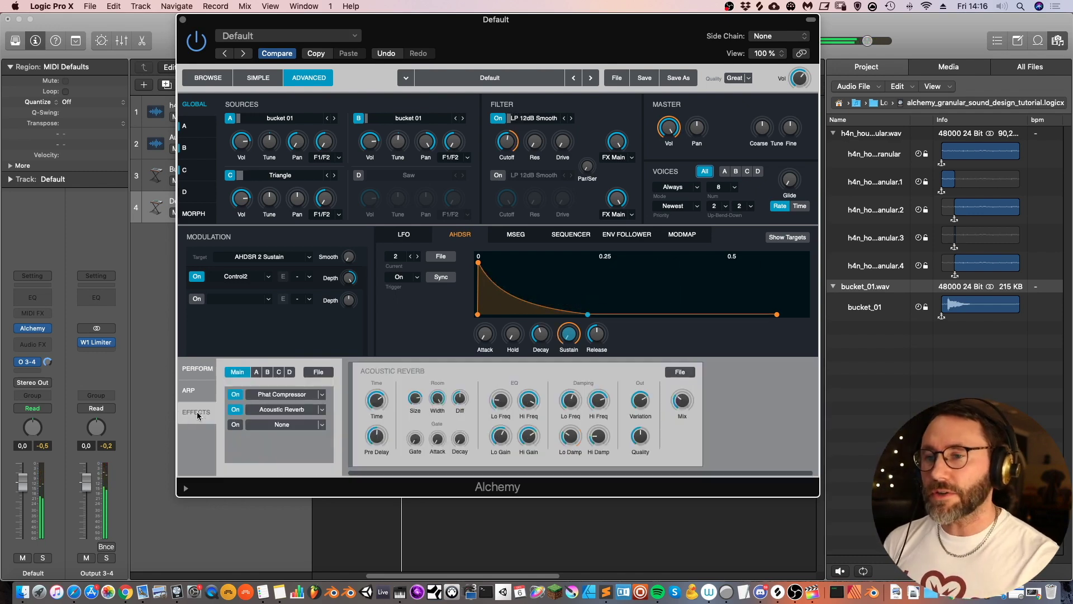
left_click(322, 425)
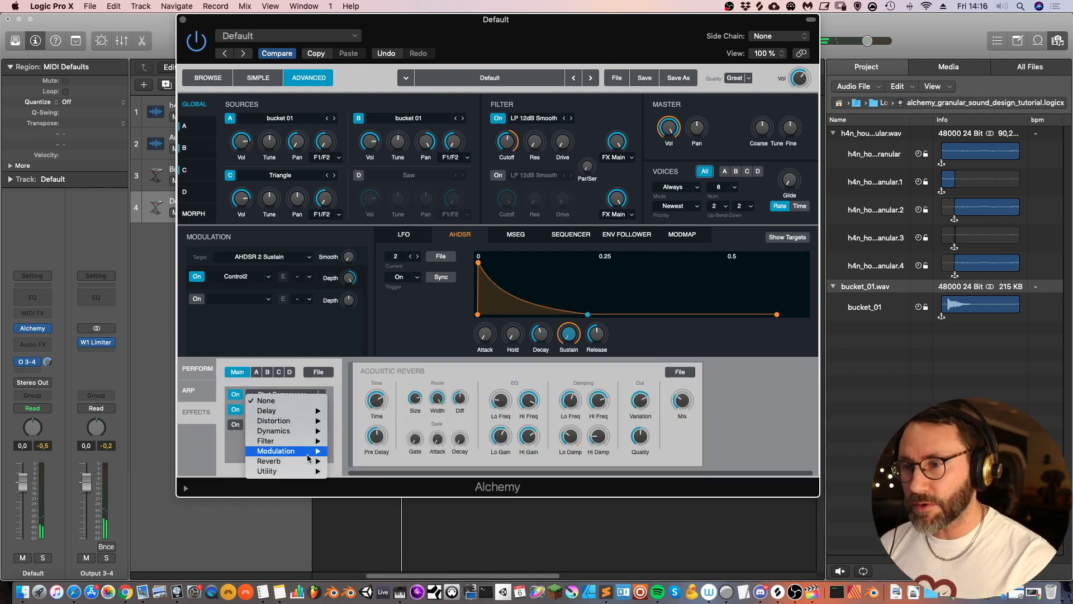
mouse_move(309, 463)
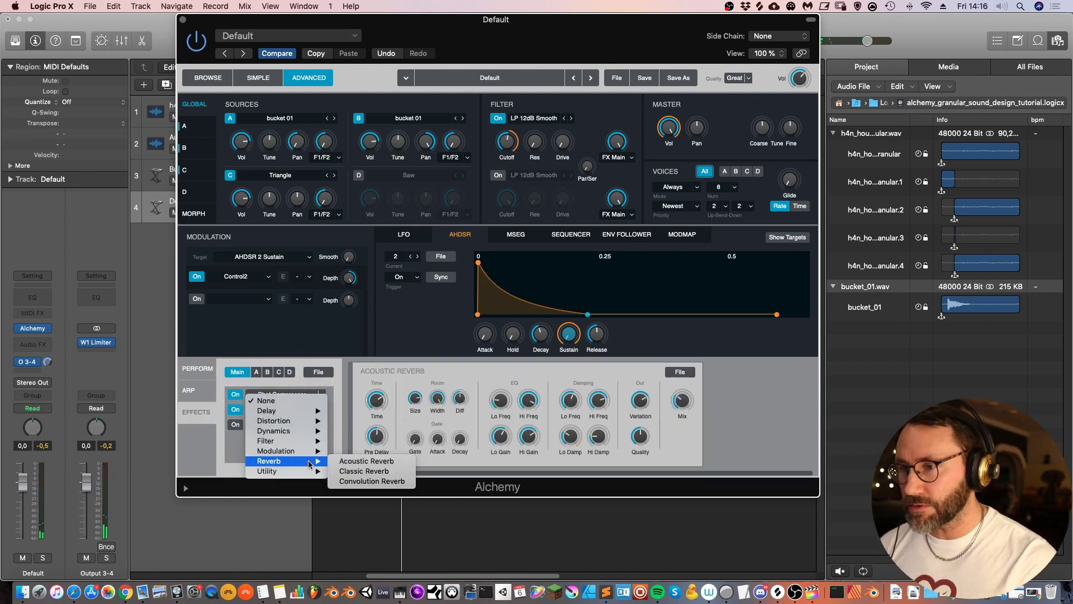
left_click(373, 481)
left_click(747, 372)
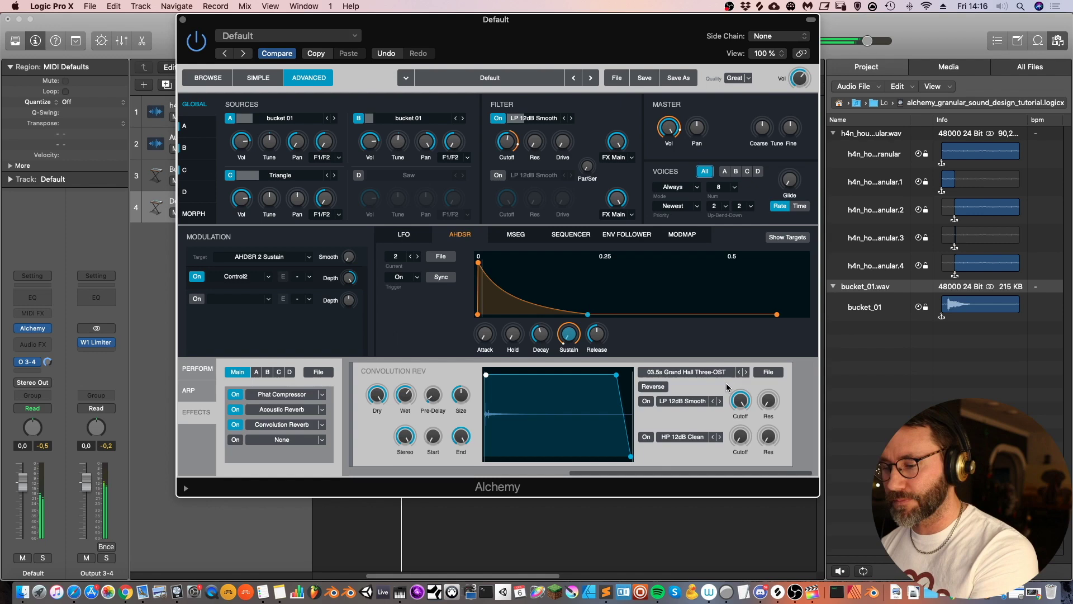
left_click_drag(408, 396, 406, 398)
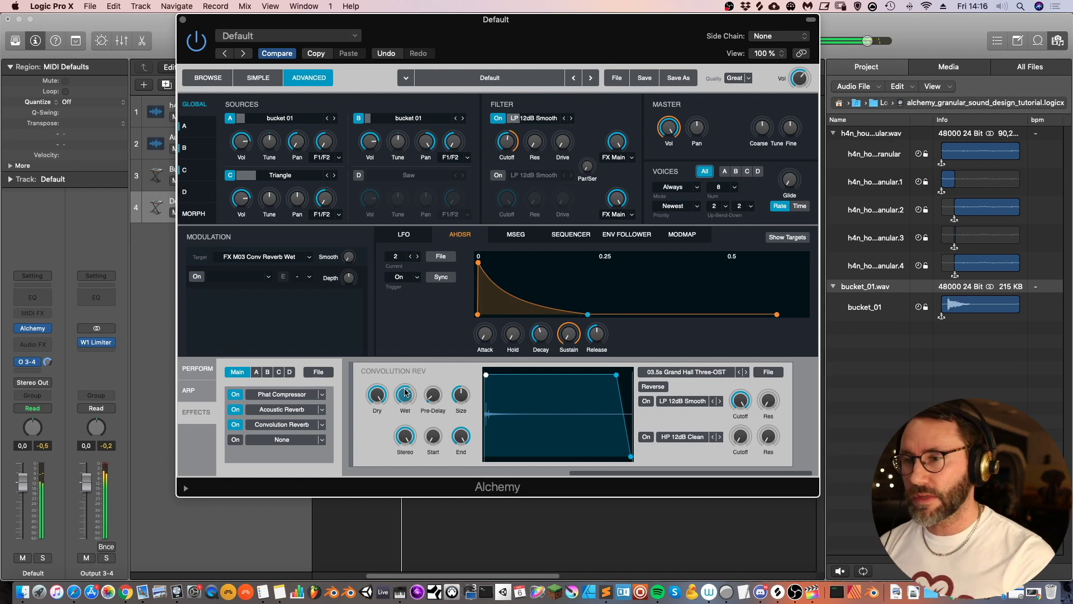
- Adjust the Filter 1 cutoff to about 524 Hz and audition the sound with performance snapshot 2
left_click(292, 410)
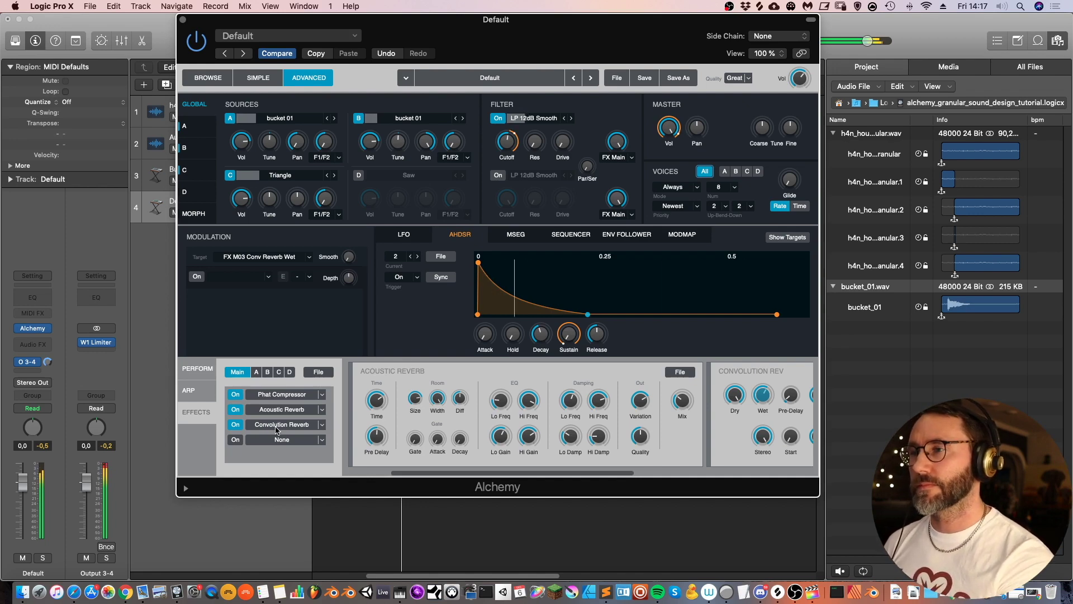
left_click(508, 149)
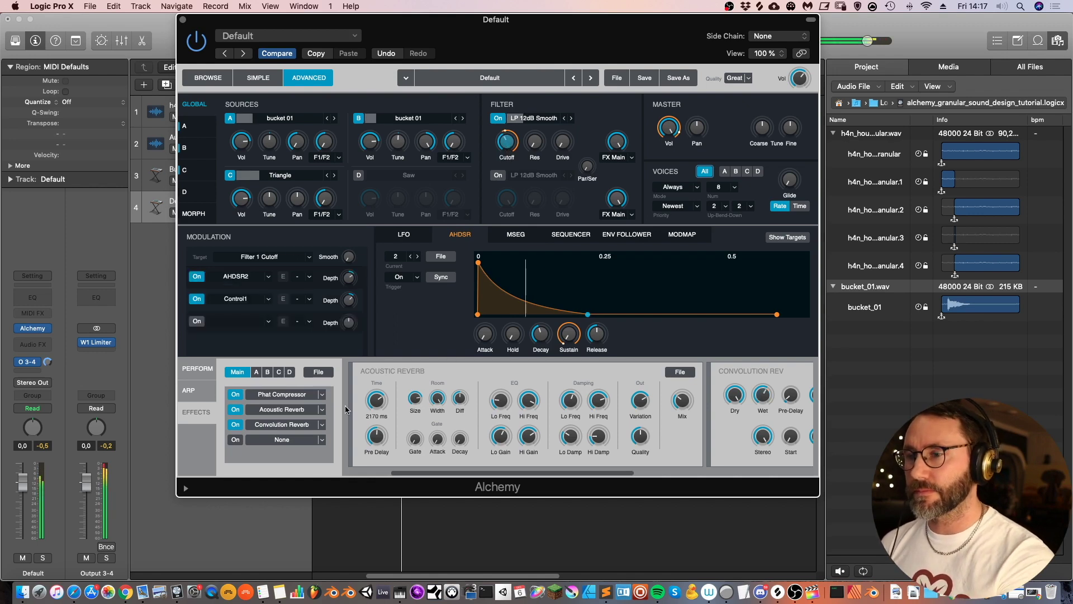
left_click(198, 369)
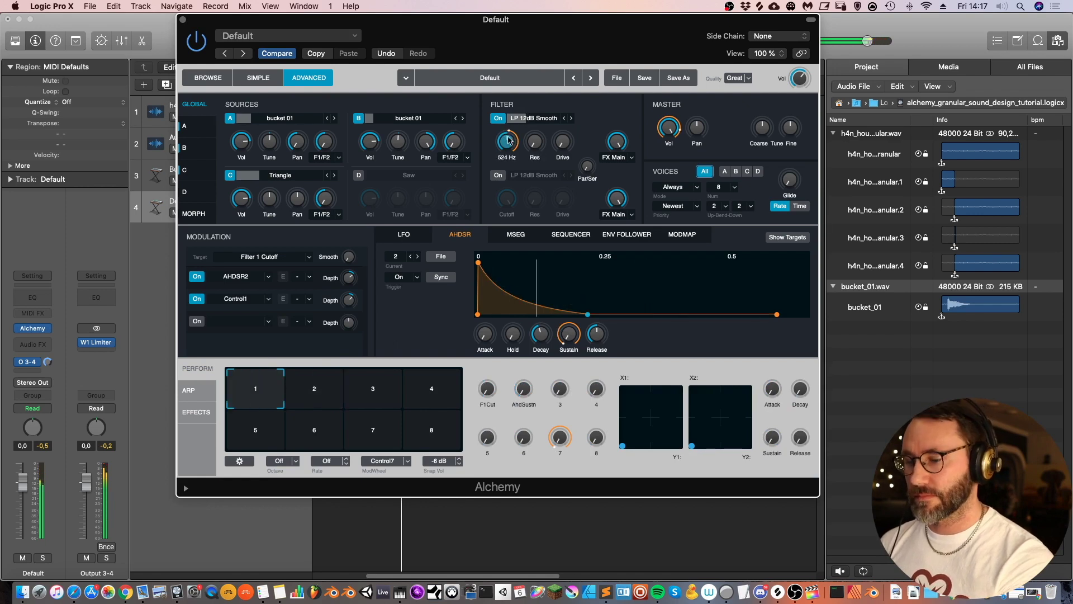
left_click(315, 384)
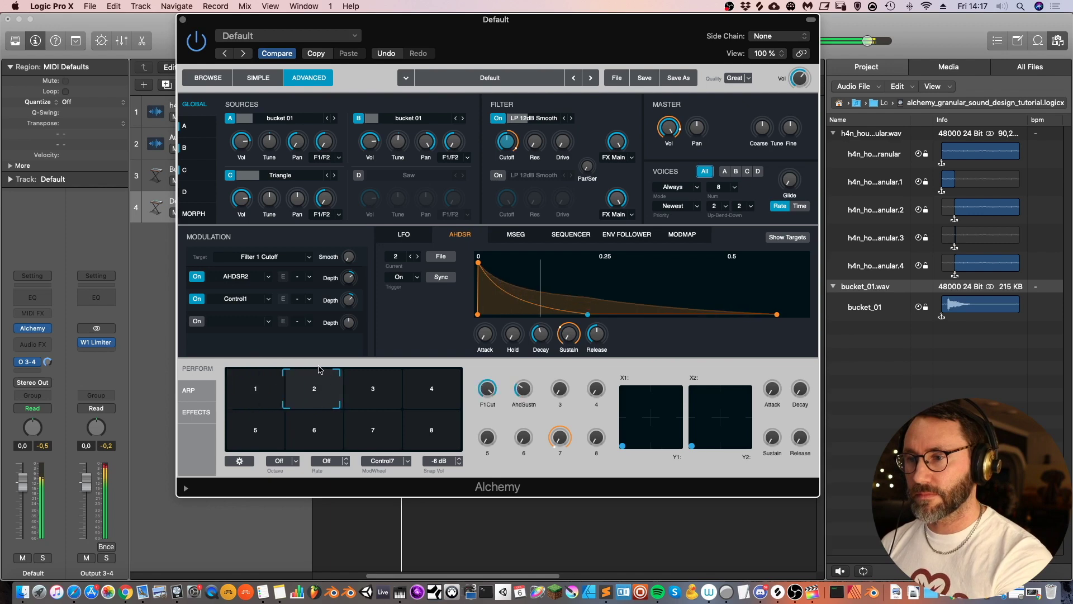
- Add a Delay effect in the fourth main effects slot and adjust its mix
left_click(196, 412)
left_click(283, 440)
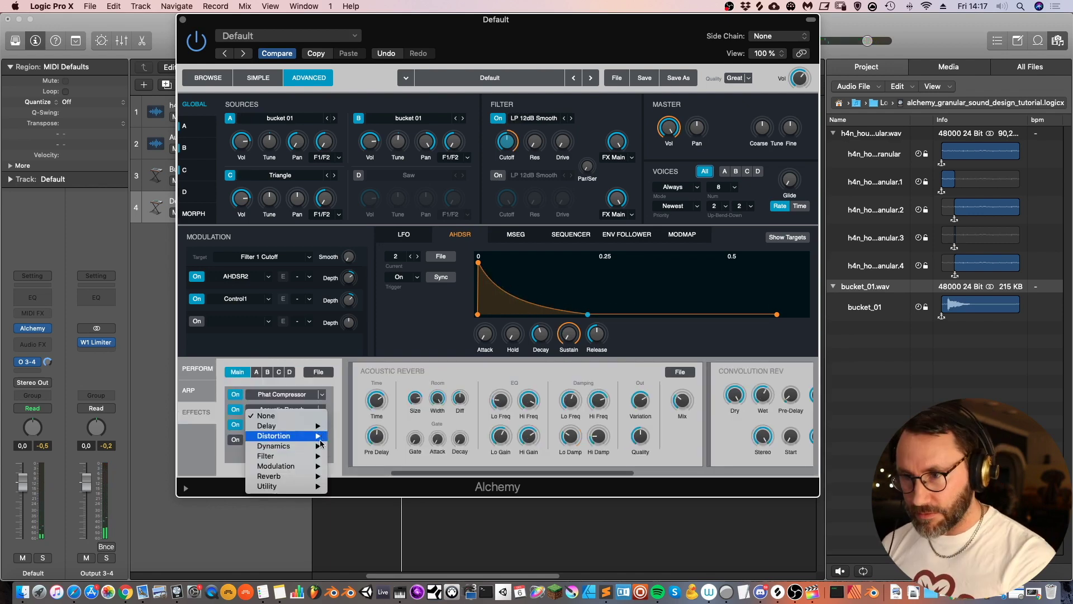
mouse_move(318, 426)
left_click(365, 427)
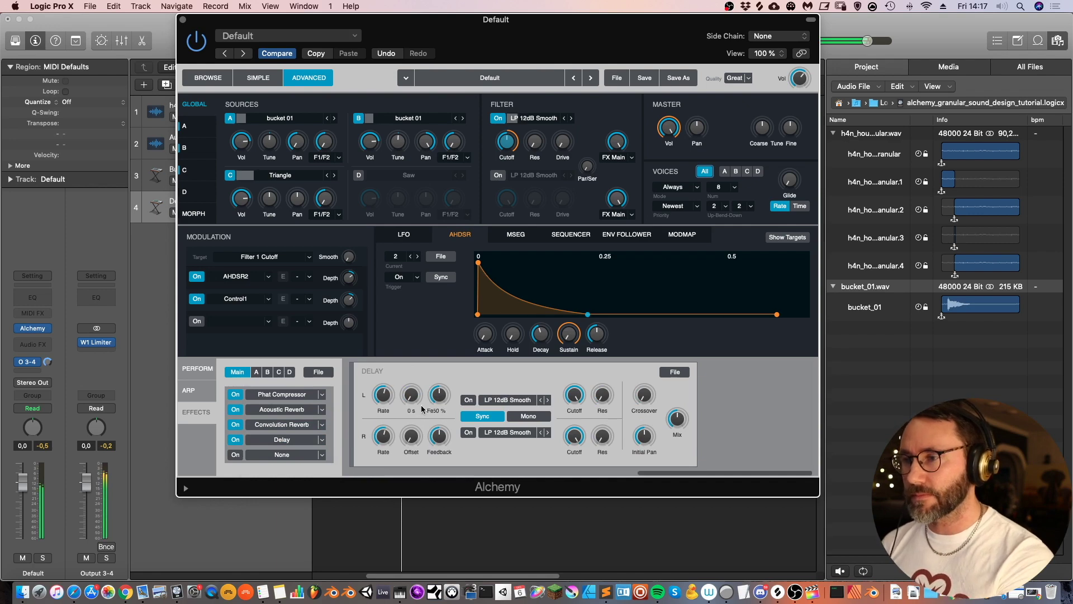
left_click(679, 432)
- Enable the delay's left and right filters and adjust the cutoff and resonance of each
left_click(603, 395)
left_click(575, 395)
left_click(602, 436)
left_click(575, 436)
left_click(468, 432)
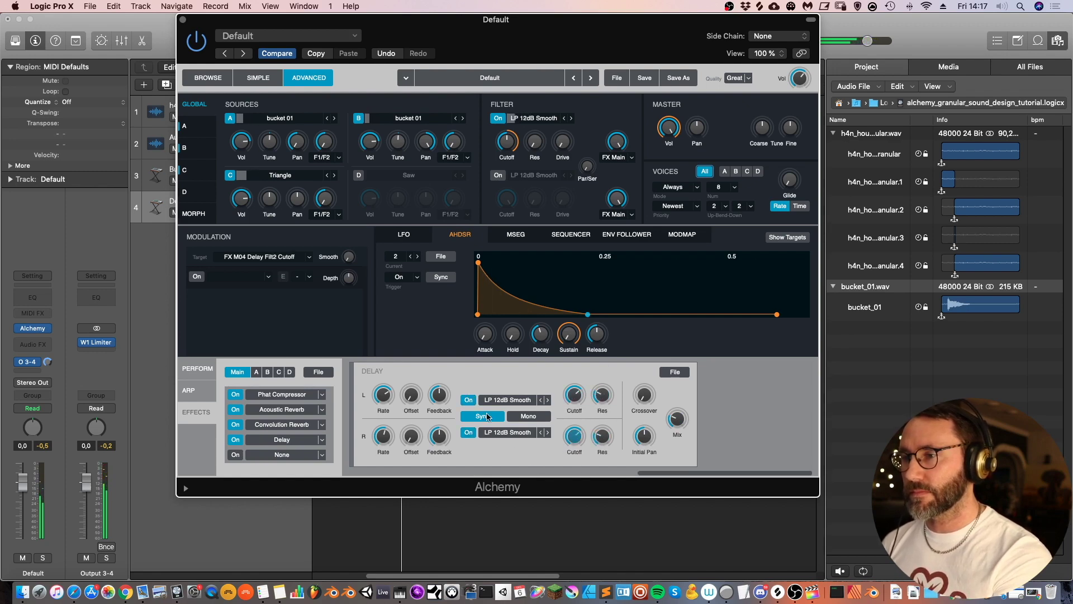
left_click(575, 395)
mouse_move(576, 400)
left_mouse_down()
mouse_move(602, 388)
mouse_move(575, 395)
left_mouse_up()
- Adjust the resonance of the delay's right filter and change its type to BP 6dB Sharp
left_click(594, 439)
left_click(521, 434)
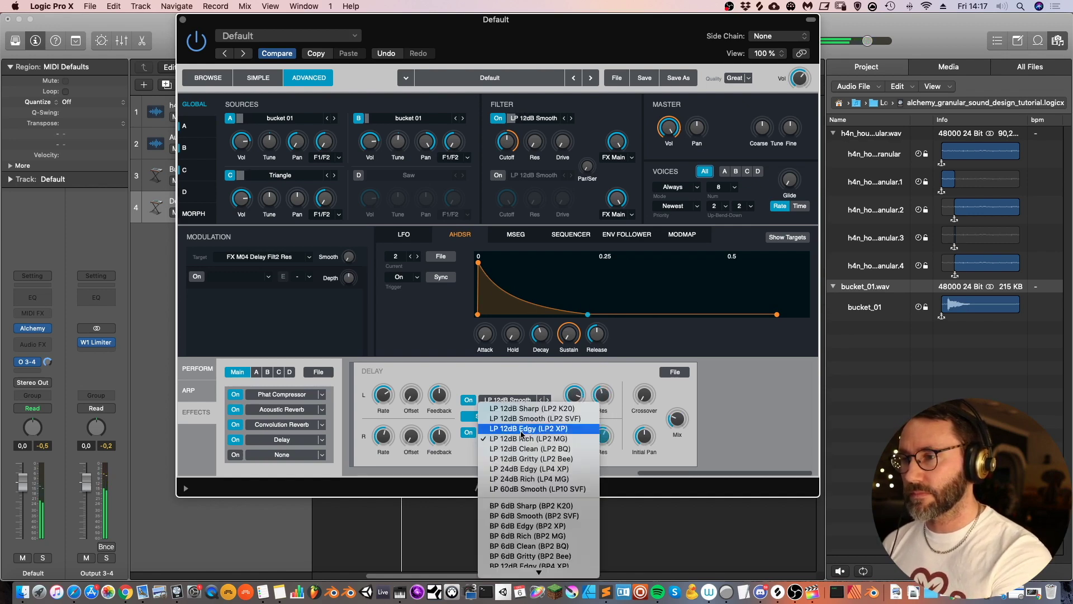
left_click(559, 507)
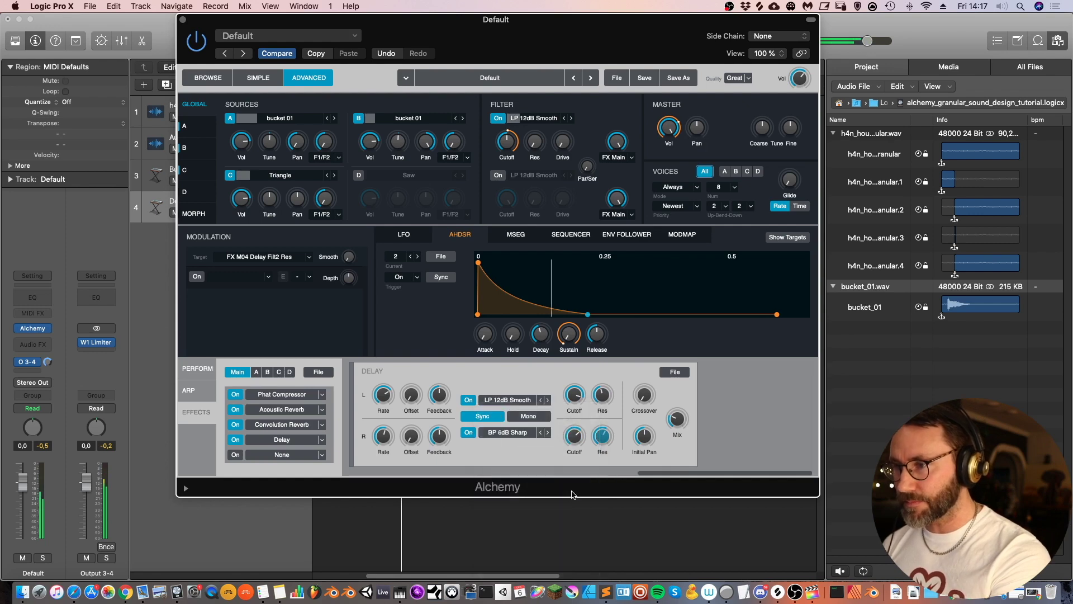
- Fine-tune the delay's mix, both filter cutoffs and the crossover while auditioning the sound
left_click(688, 424)
left_click(578, 446)
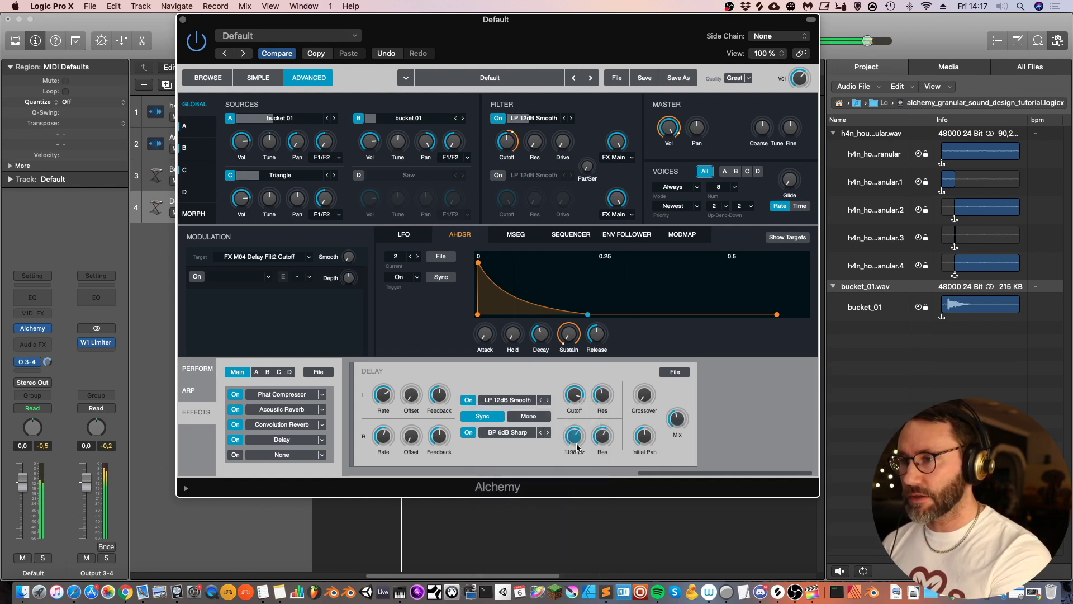
left_click(574, 395)
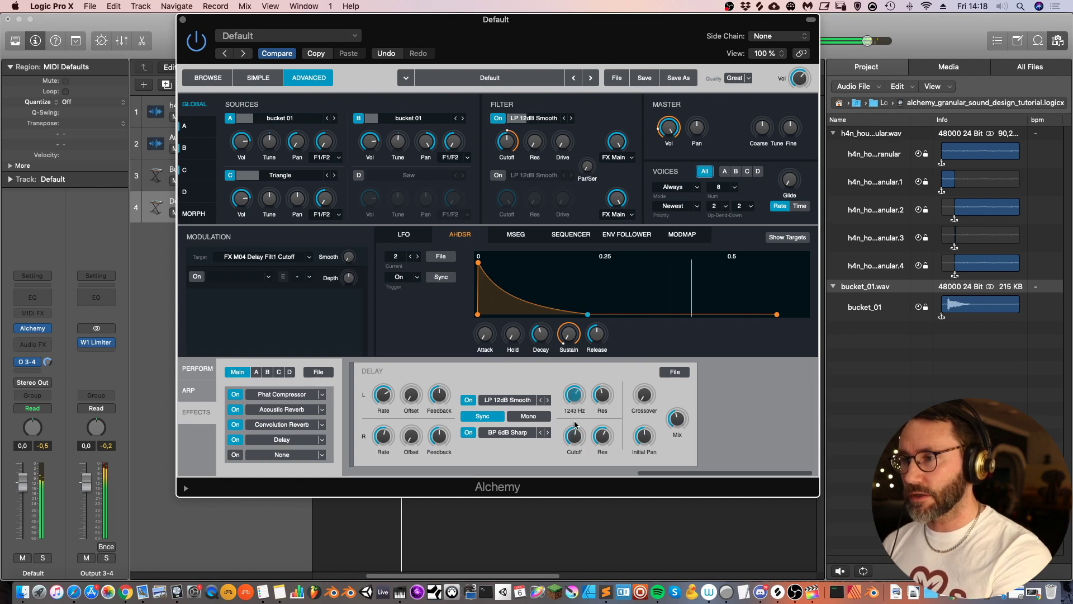
left_click(640, 395)
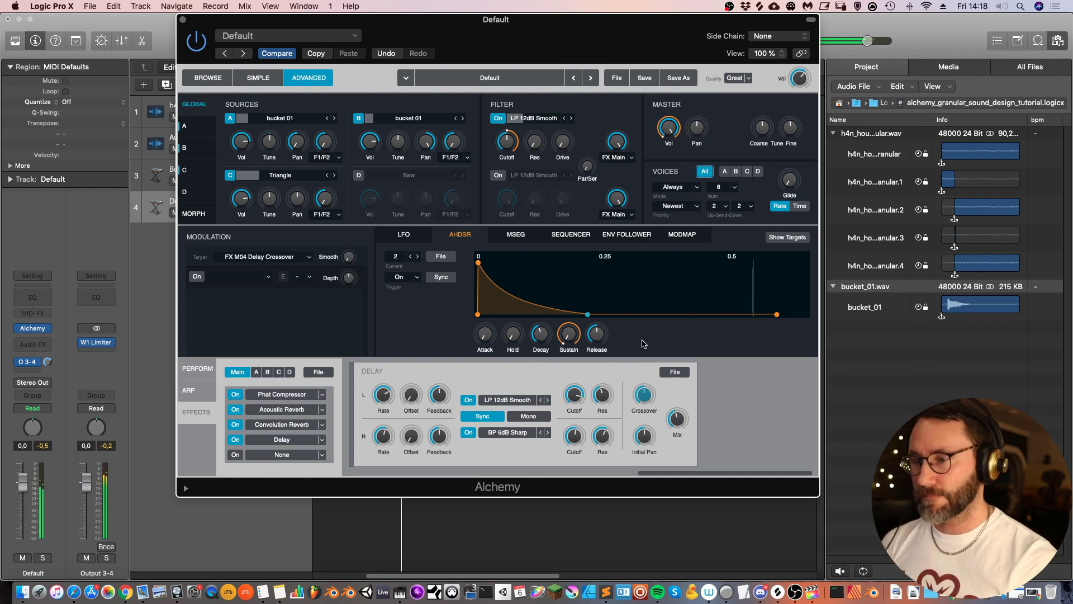
- Lower the delay mix to 0% and add Control3 as its modulator
mouse_move(677, 427)
left_click_drag(679, 428, 682, 495)
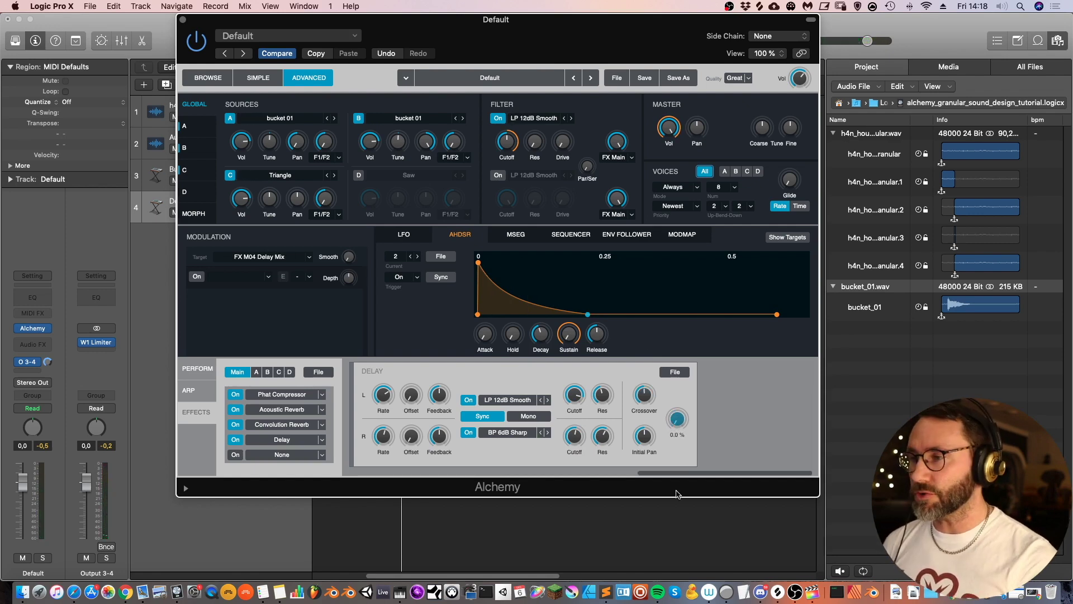
right_click(676, 420)
mouse_move(751, 393)
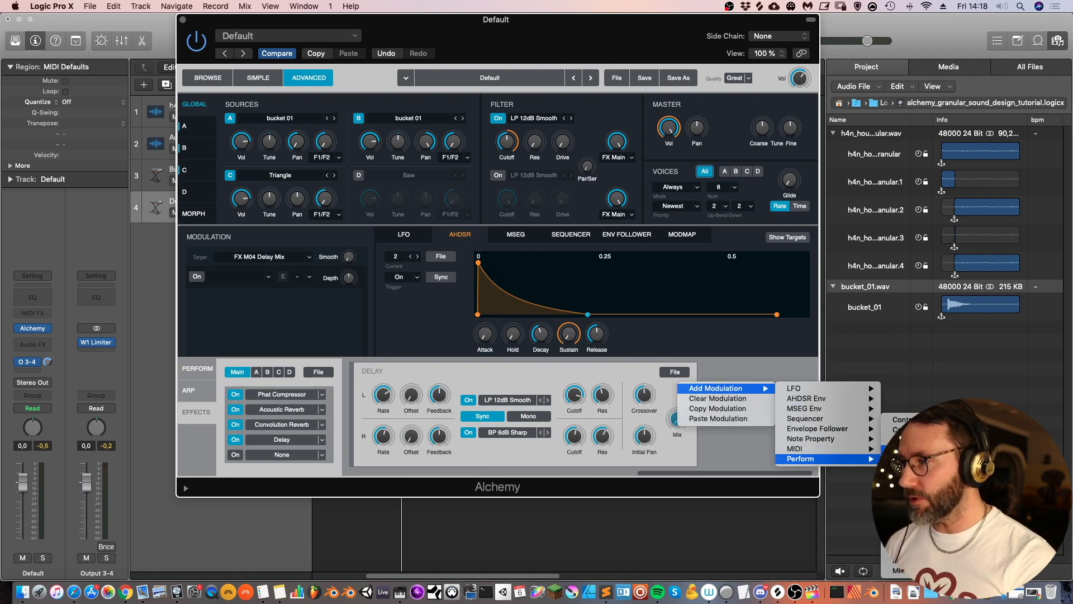
left_click(900, 439)
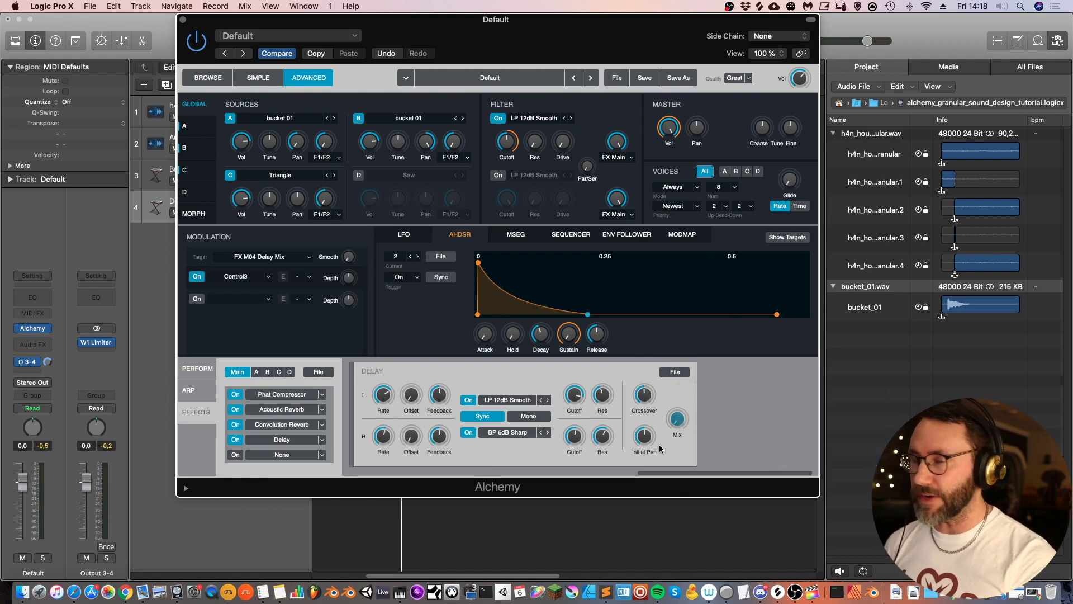
- Turn up performance control 3 to bring in the delay and audition the result
left_click(214, 378)
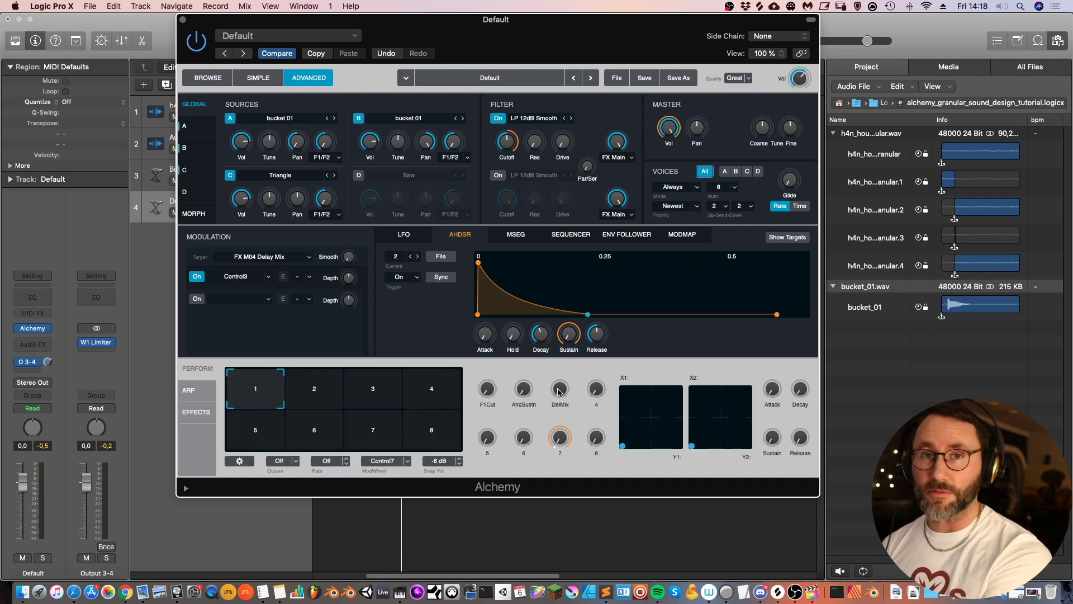
left_click_drag(561, 394, 574, 300)
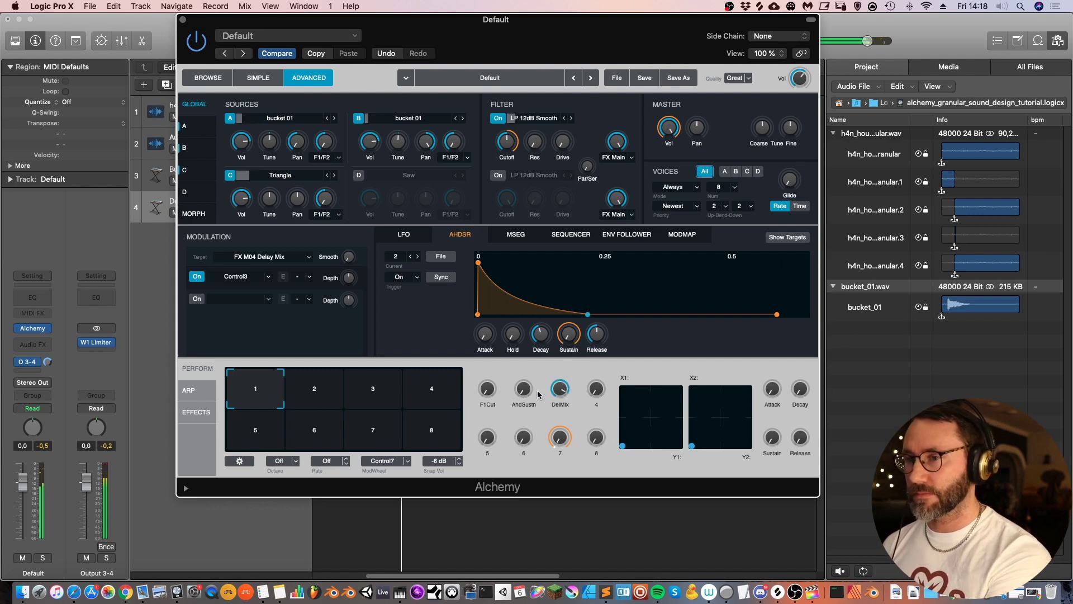
left_click(184, 412)
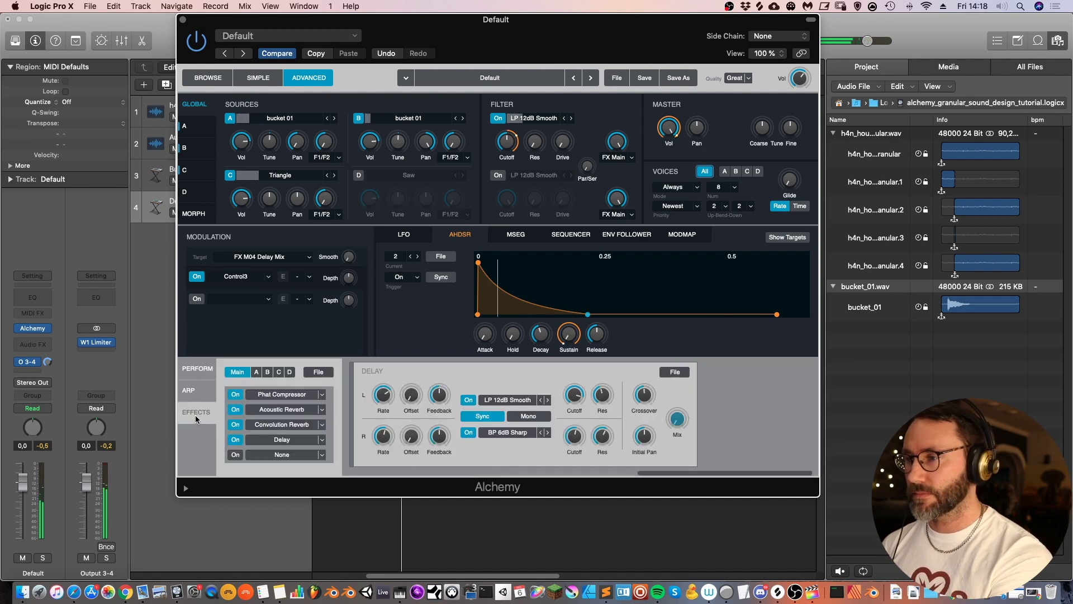
left_click(197, 368)
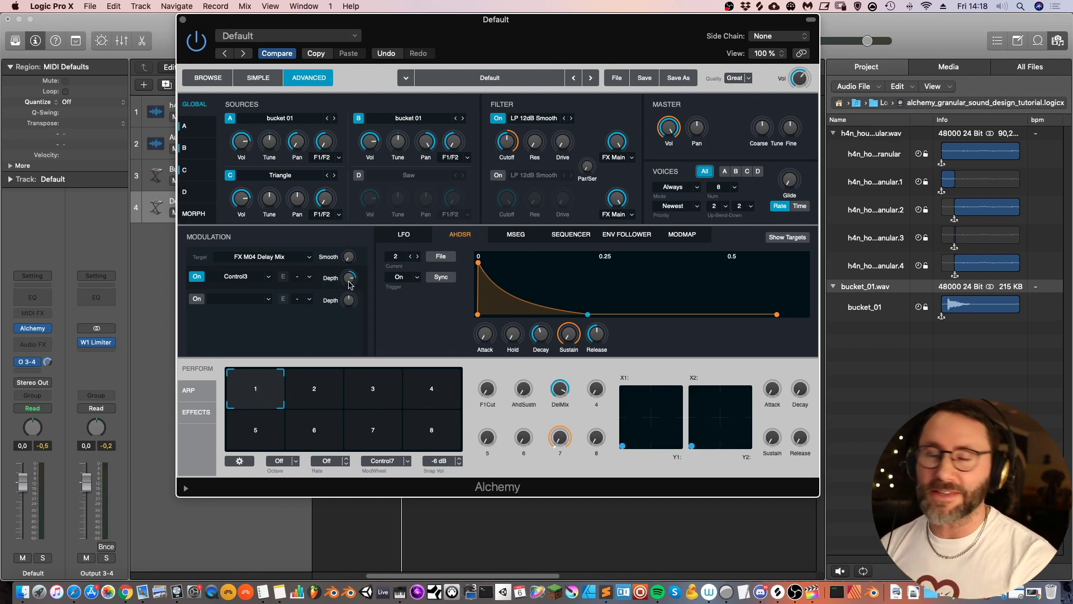
- Adjust the depth of the Control3 modulation on the delay mix while auditioning the sound
left_click_drag(350, 282, 364, 260)
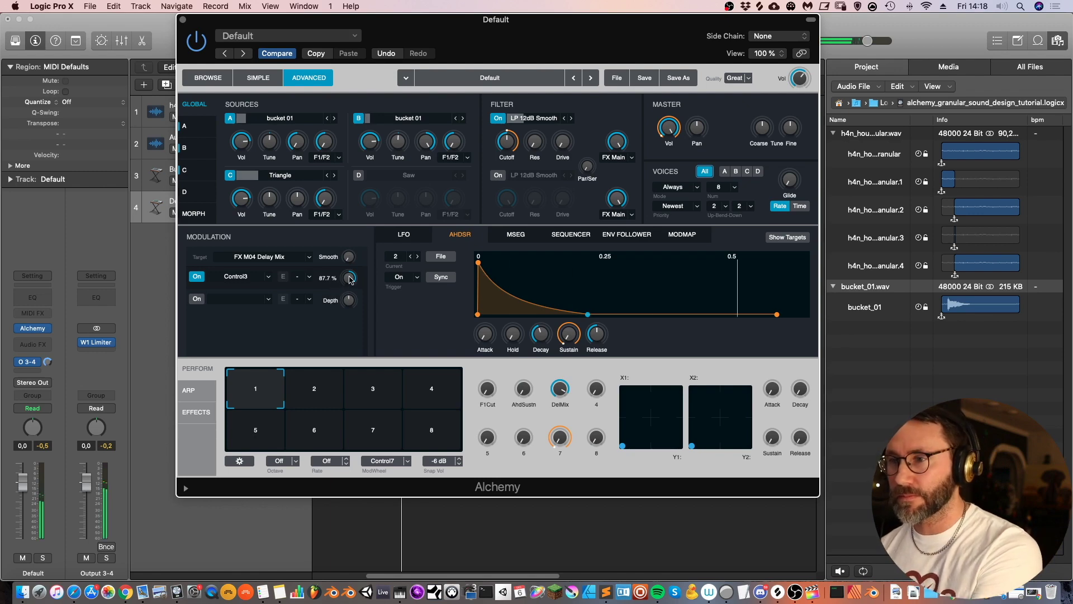
left_click_drag(349, 277, 363, 303)
mouse_move(561, 387)
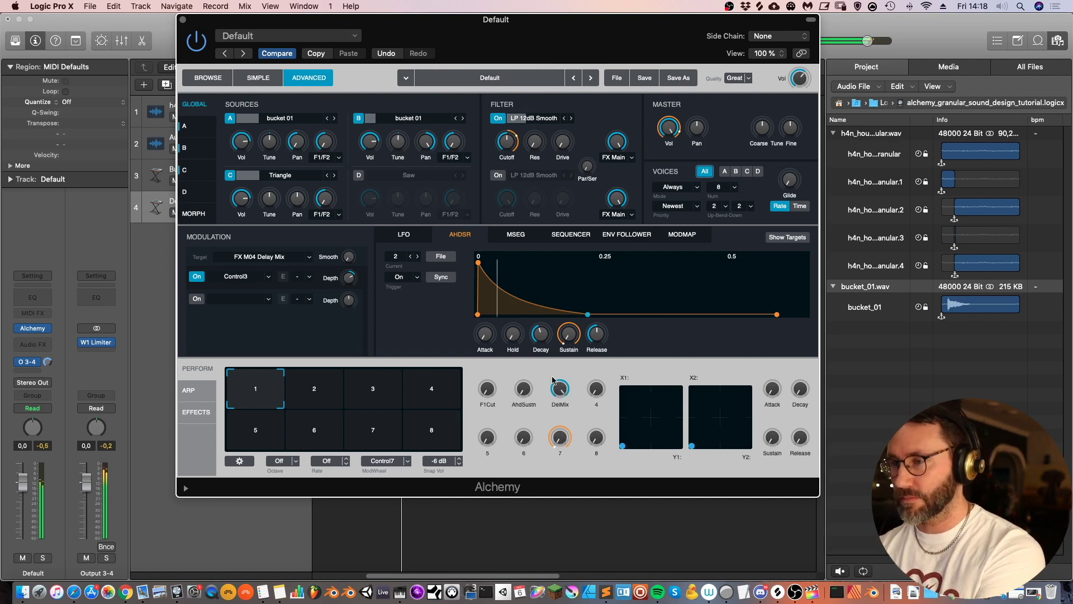
mouse_move(346, 281)
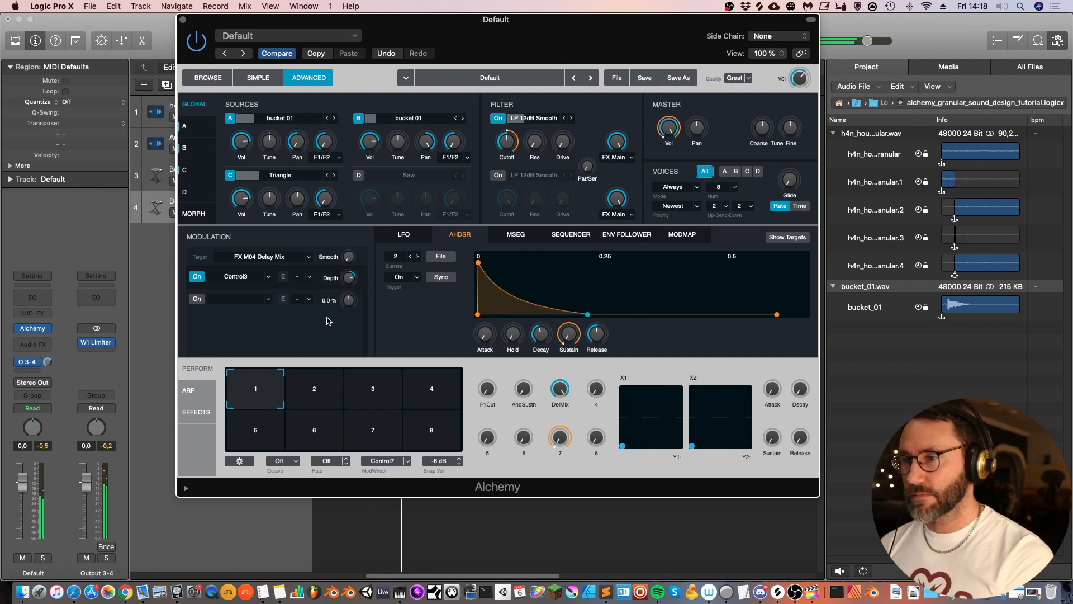
- Add Control3 as a modulator of the Phat Compressor amount at 38.4% depth and turn performance control 3 down to 0%
left_click(190, 413)
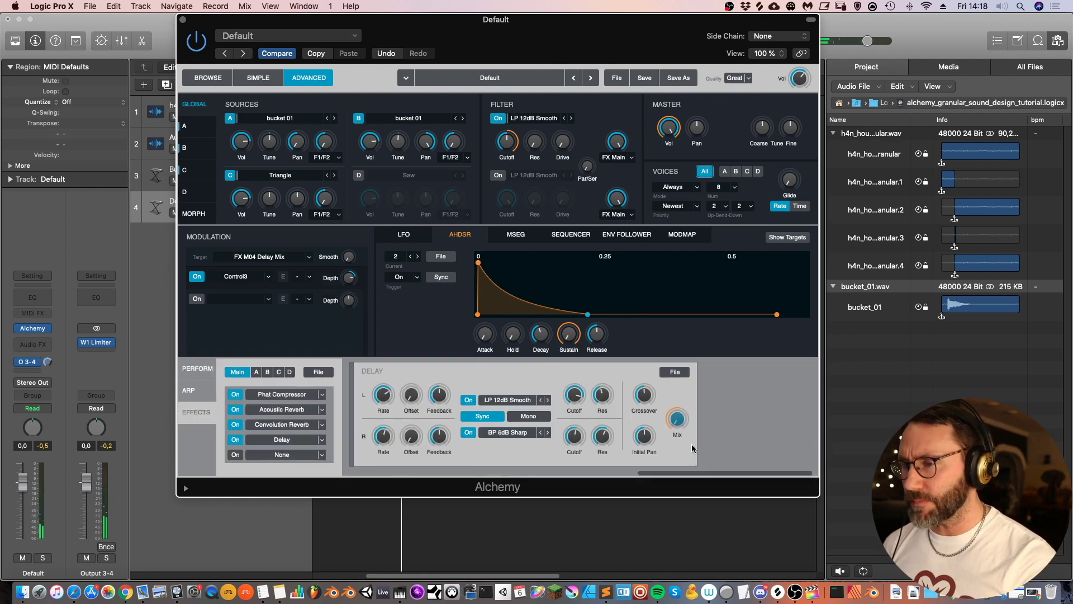
mouse_move(652, 433)
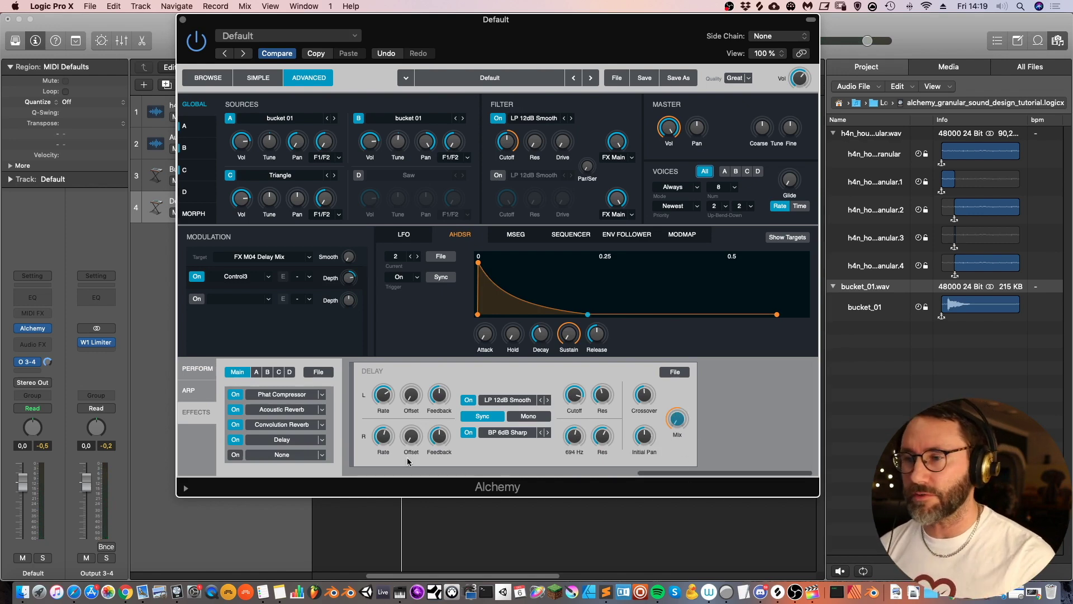
left_click(300, 396)
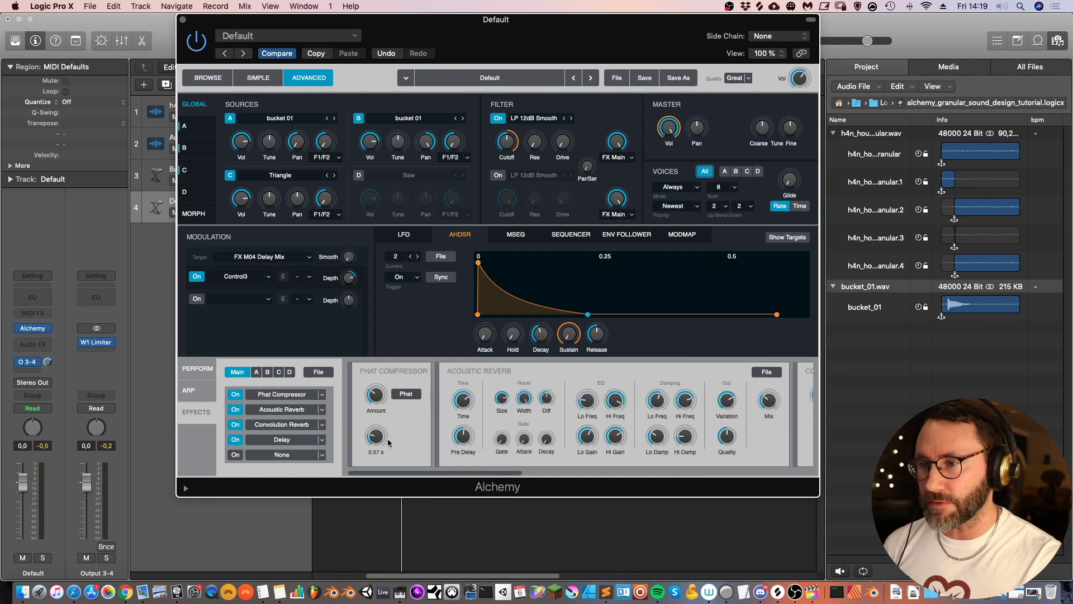
right_click(374, 396)
mouse_move(426, 406)
mouse_move(550, 478)
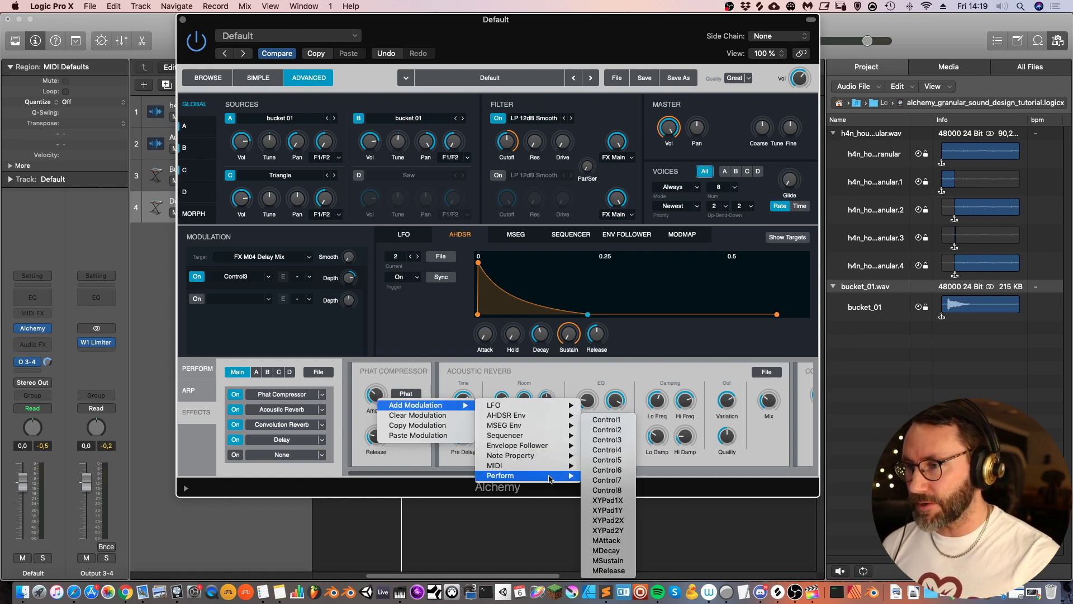
left_click(608, 440)
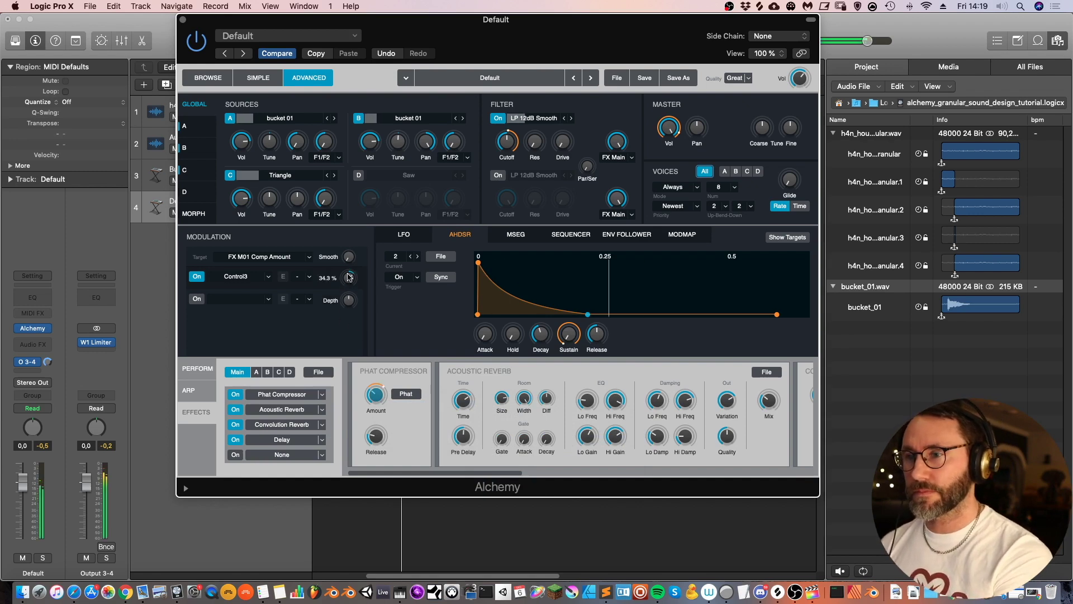
left_click_drag(349, 284, 351, 278)
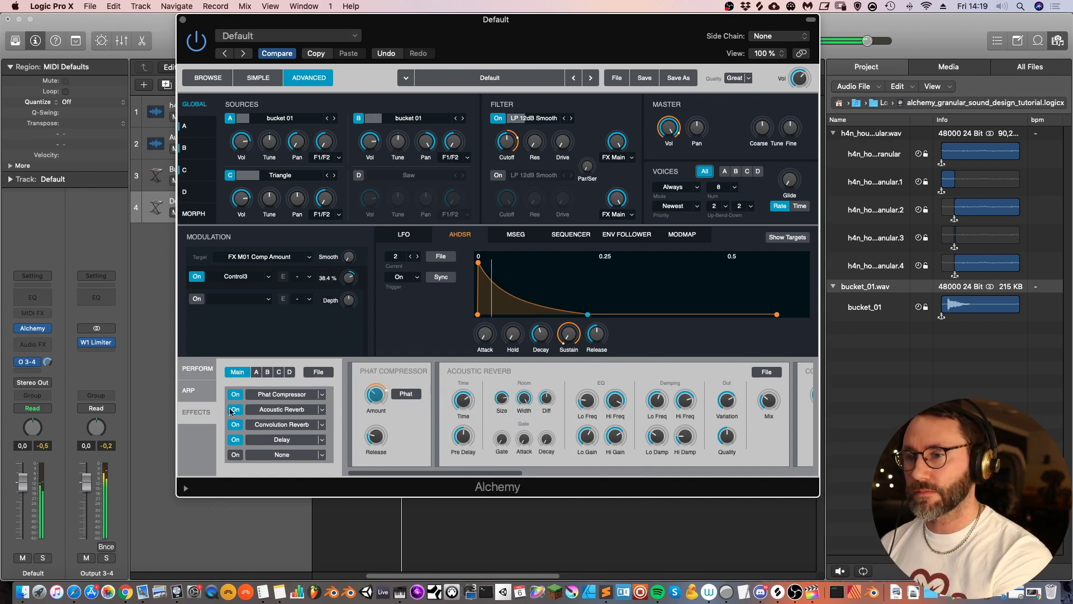
left_click(198, 369)
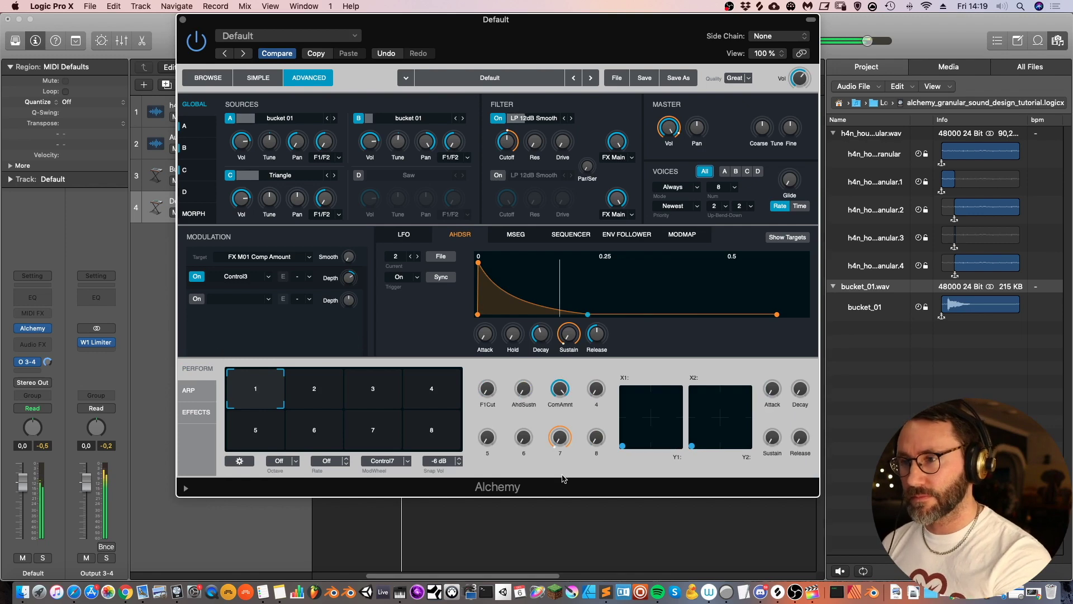
left_click_drag(560, 420, 561, 499)
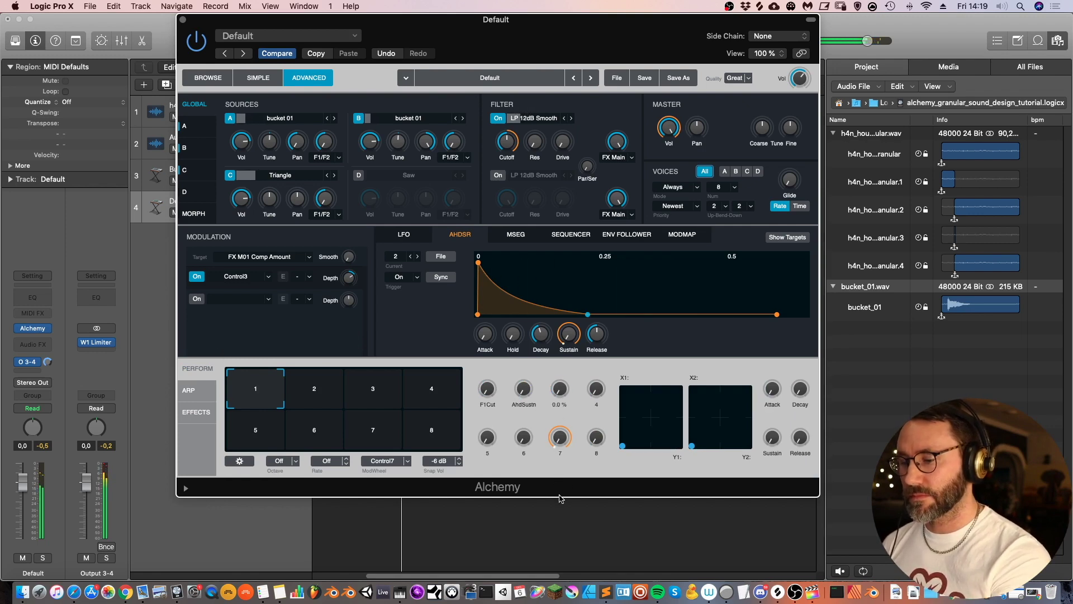